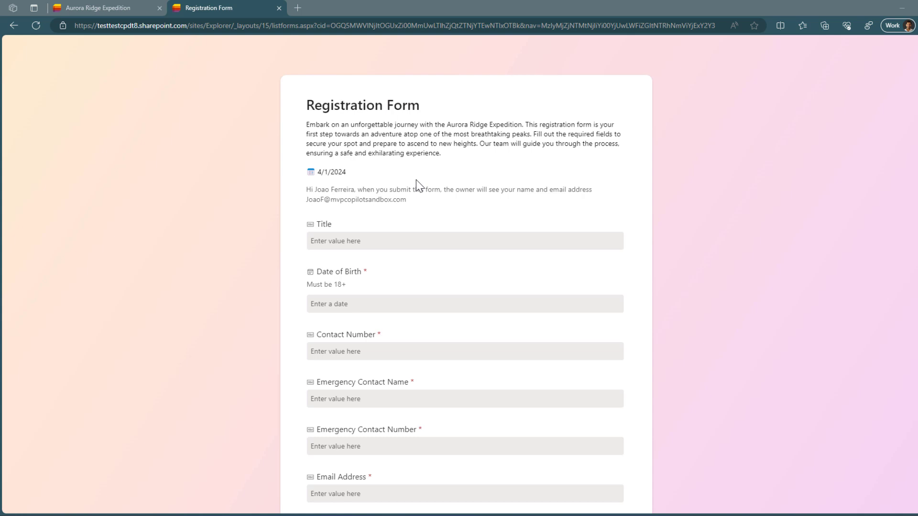
Step: Start a new form for the Aurora Ridge Expedition list titled 'Registration Form'
{"action": "left_click", "coordinate": [134, 12]}
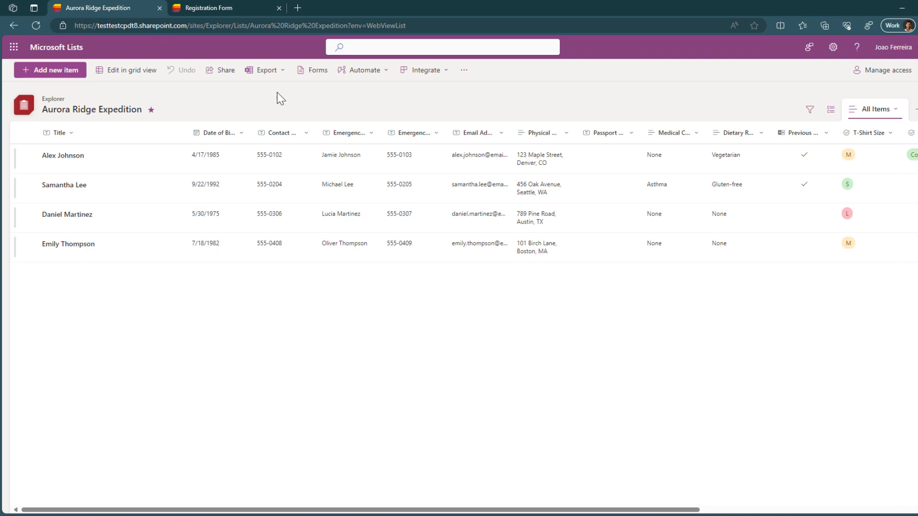
{"action": "left_click", "coordinate": [318, 70]}
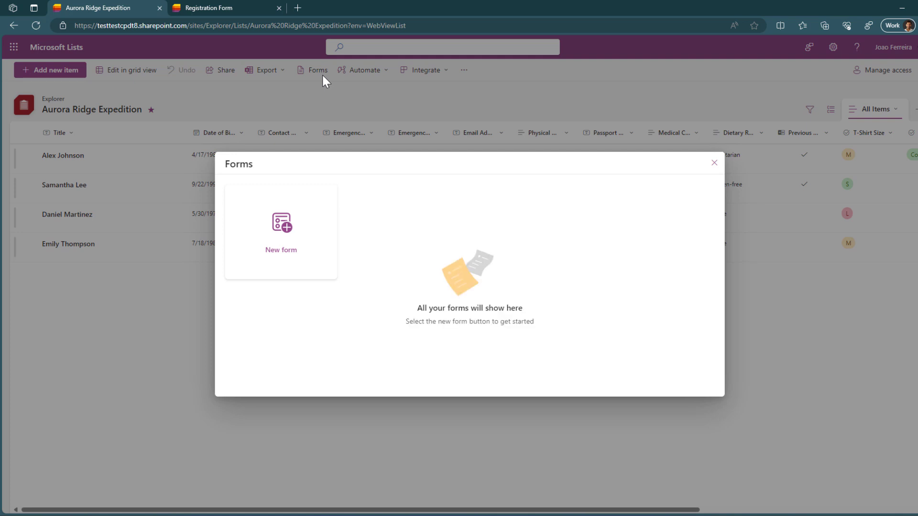
{"action": "left_click", "coordinate": [300, 228]}
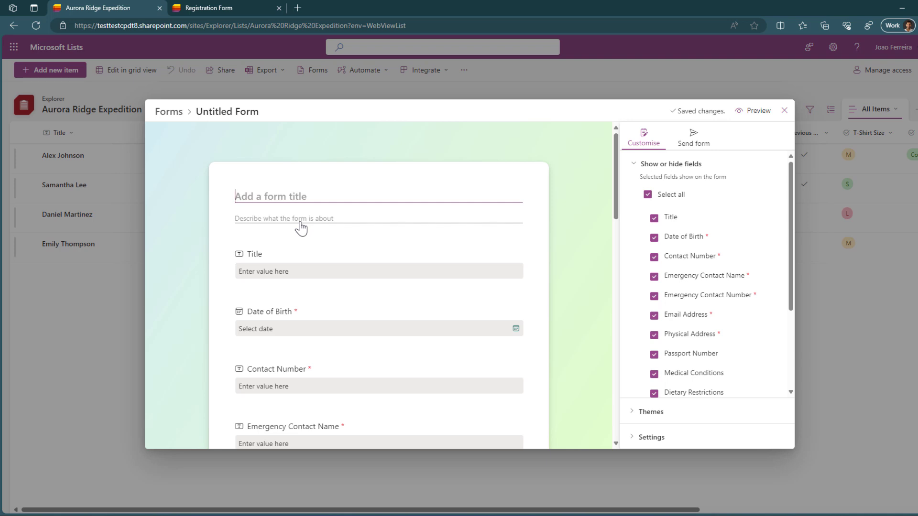
{"action": "type", "text": "Registration Form"}
Step: Paste the expedition welcome paragraph as the form description, pushing the date onto its own line
{"action": "left_click", "coordinate": [301, 220]}
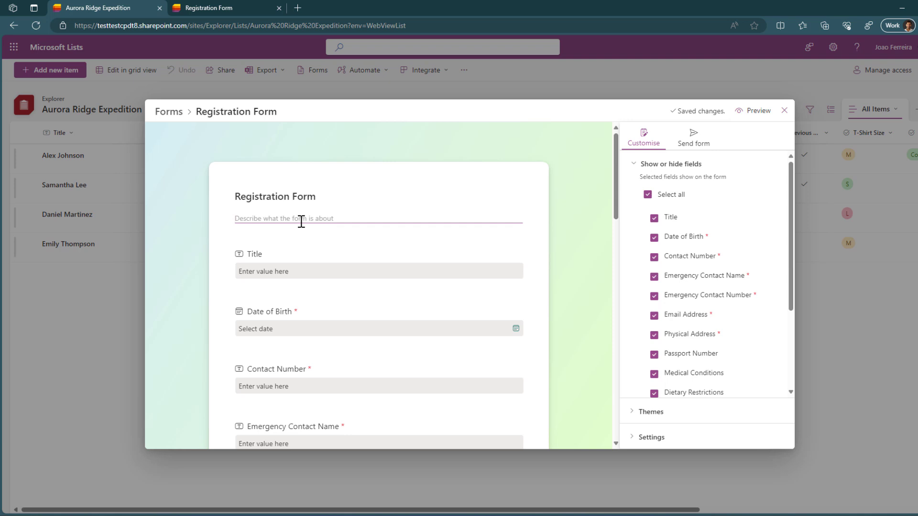
{"action": "type", "text": "Embark on an unforgettable journey with the Aurora Ridge Expedition. This registration form is your first step towards an adventure atop one of the most breathtaking peaks. Fill out the required fields to secure your spot and prepare to ascend to new heights. Our team will guide you through the process, ensuring a safe and exhilarating experience."}
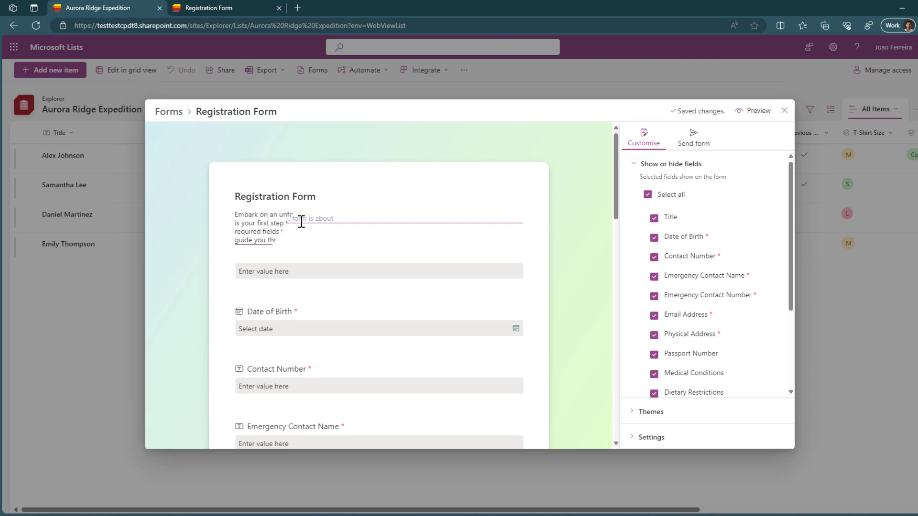
{"action": "key", "text": "Return"}
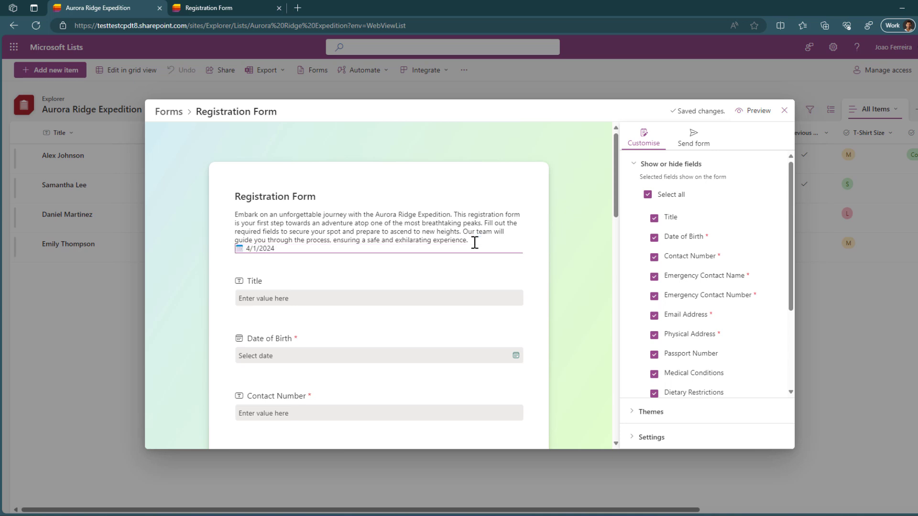
{"action": "key", "text": "Return"}
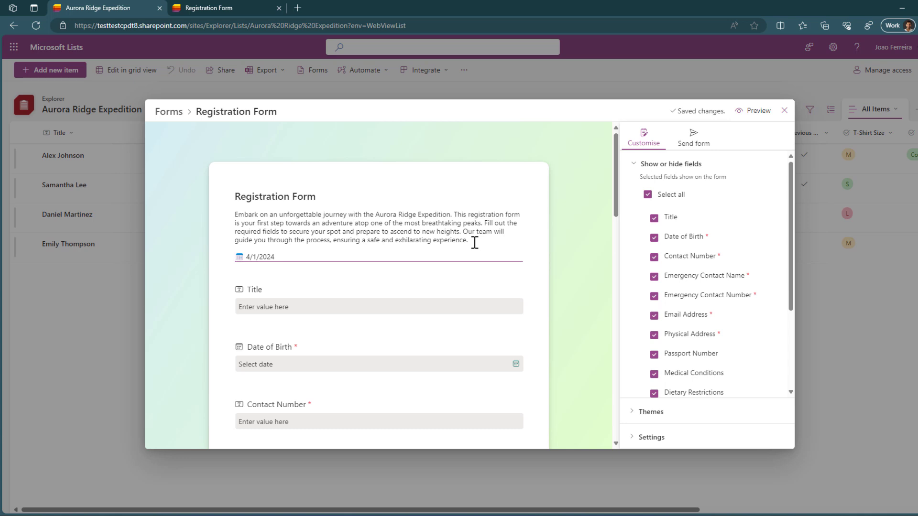
{"action": "scroll", "coordinate": [544, 260], "scroll_direction": "down", "scroll_amount": 1}
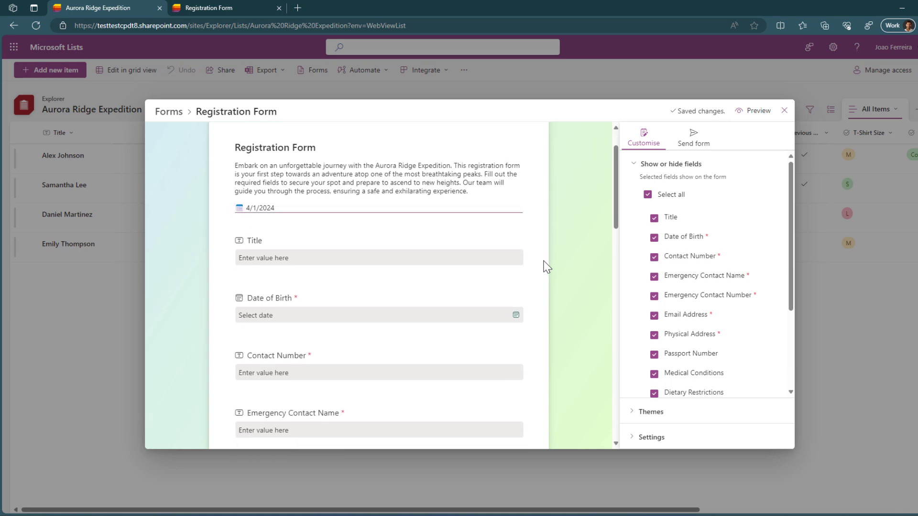
{"action": "scroll", "coordinate": [544, 267], "scroll_direction": "down", "scroll_amount": 2}
{"action": "scroll", "coordinate": [546, 267], "scroll_direction": "down", "scroll_amount": 1}
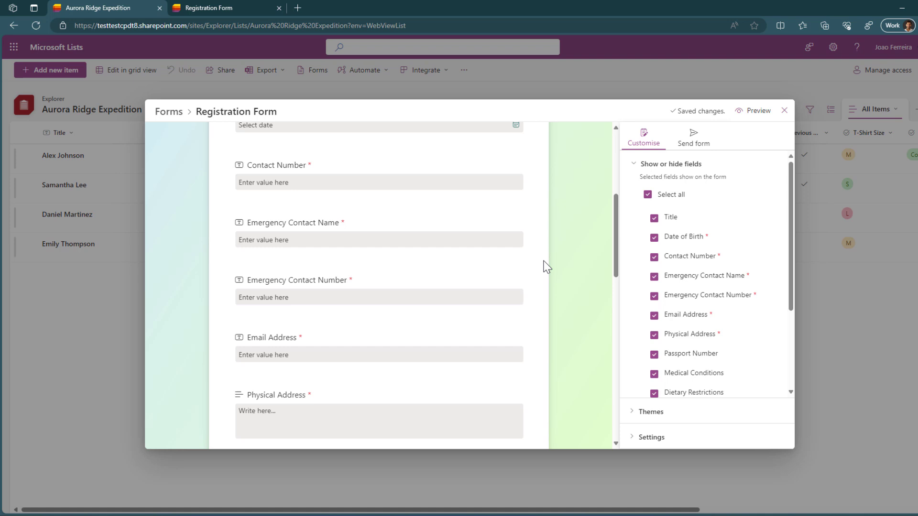
{"action": "scroll", "coordinate": [547, 267], "scroll_direction": "down", "scroll_amount": 2}
{"action": "scroll", "coordinate": [547, 268], "scroll_direction": "down", "scroll_amount": 1}
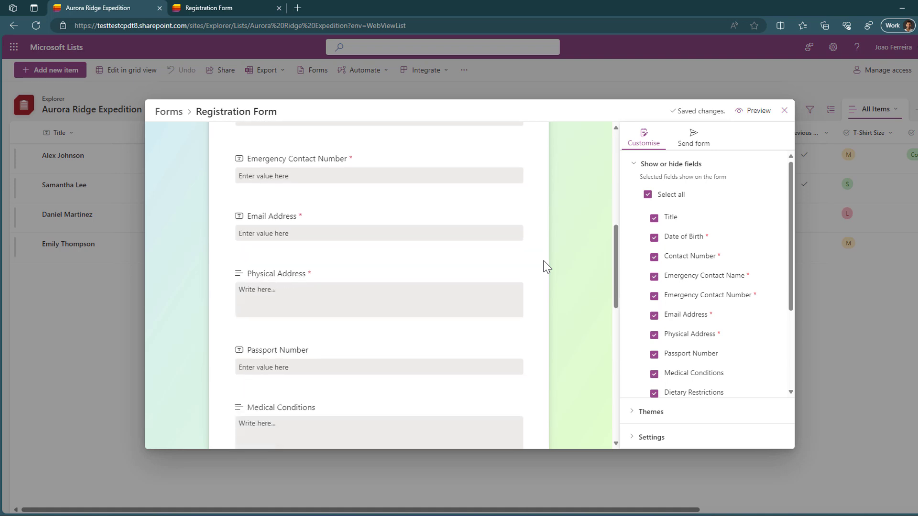
{"action": "scroll", "coordinate": [547, 267], "scroll_direction": "down", "scroll_amount": 6}
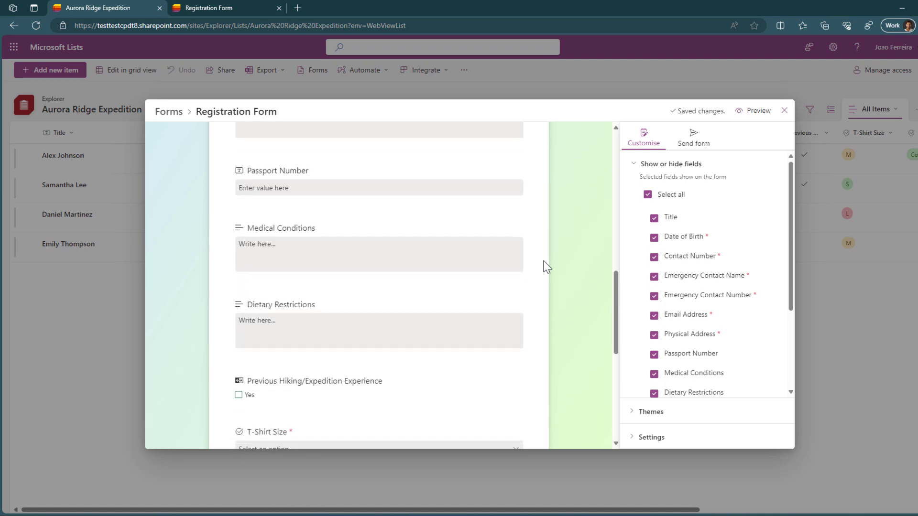
{"action": "scroll", "coordinate": [547, 267], "scroll_direction": "down", "scroll_amount": 1}
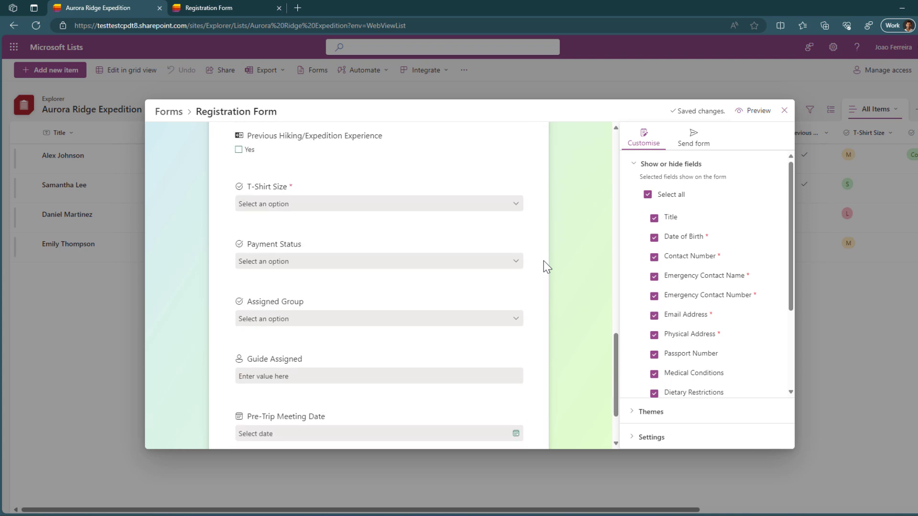
{"action": "scroll", "coordinate": [547, 268], "scroll_direction": "down", "scroll_amount": 1}
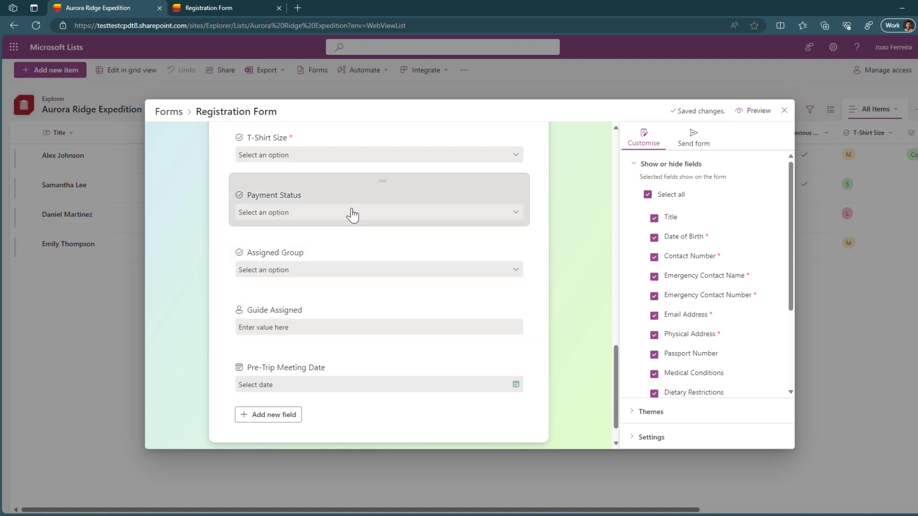
Step: Hide Pre-Trip Meeting Date, Guide Assigned, Assigned Group and Payment Status from the form
{"action": "scroll", "coordinate": [352, 217], "scroll_direction": "up", "scroll_amount": 1}
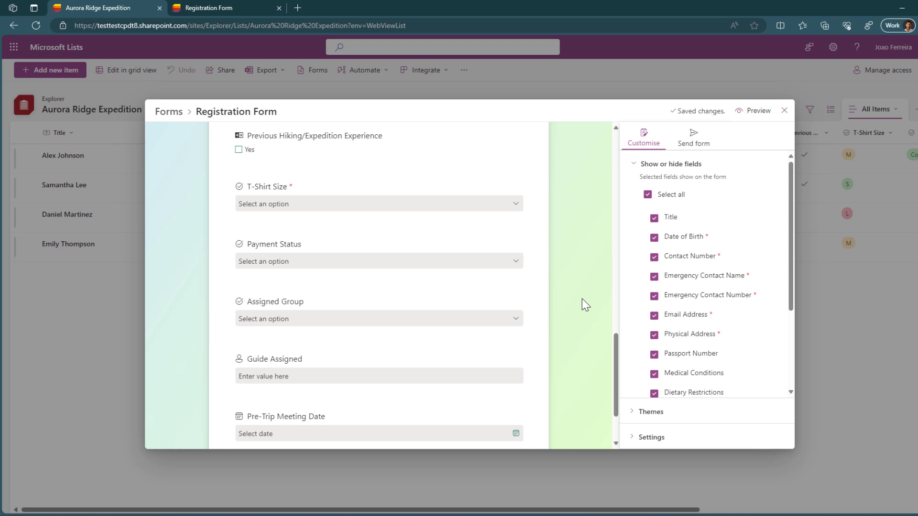
{"action": "left_click_drag", "start_coordinate": [789, 225], "coordinate": [791, 317]}
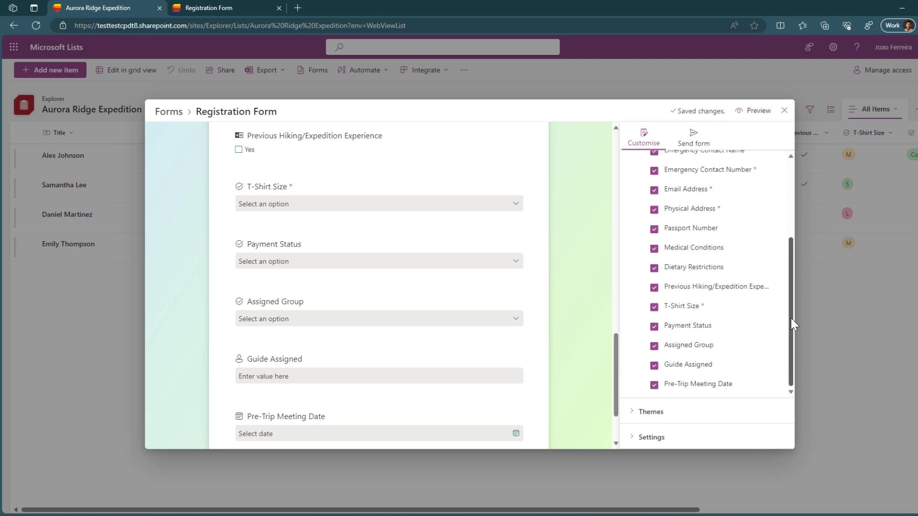
{"action": "left_click", "coordinate": [653, 387]}
{"action": "left_click", "coordinate": [653, 365]}
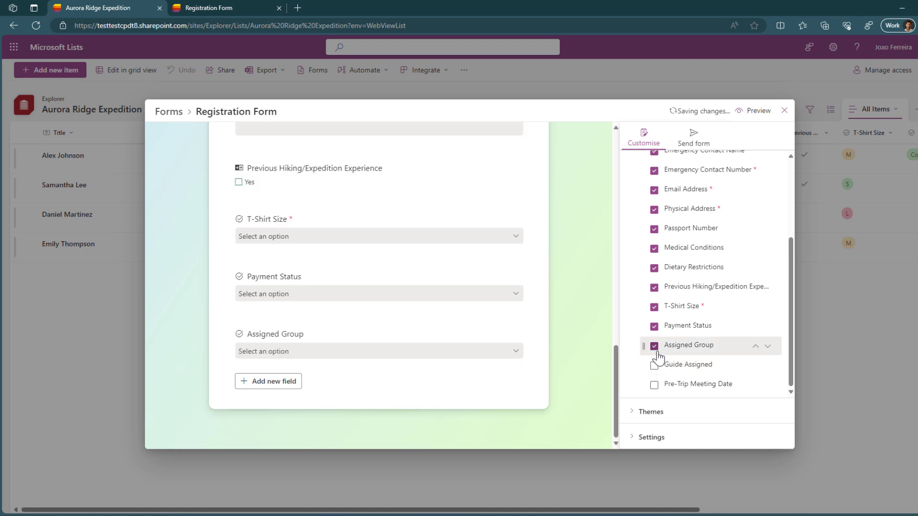
{"action": "left_click", "coordinate": [655, 346]}
{"action": "left_click", "coordinate": [654, 328]}
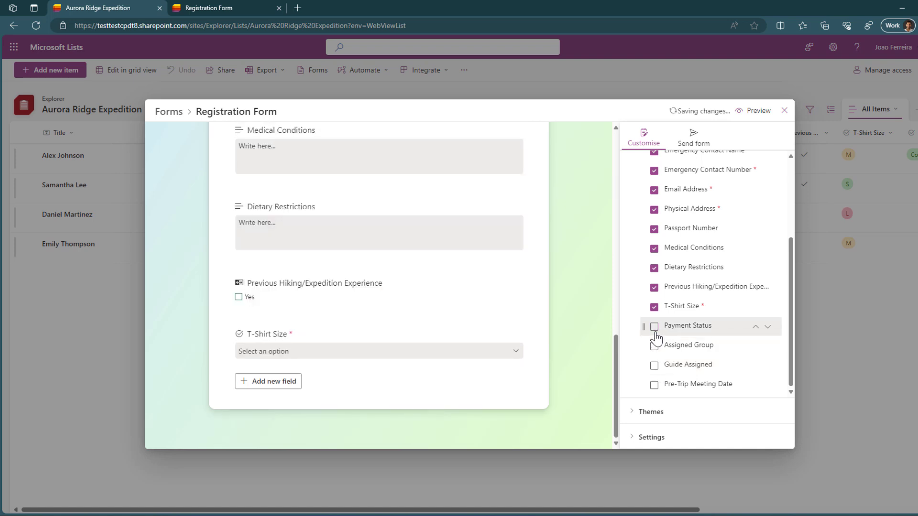
Step: Try moving T-Shirt Size above Previous Hiking/Expedition Experience, then return it below
{"action": "scroll", "coordinate": [560, 350], "scroll_direction": "up", "scroll_amount": 2}
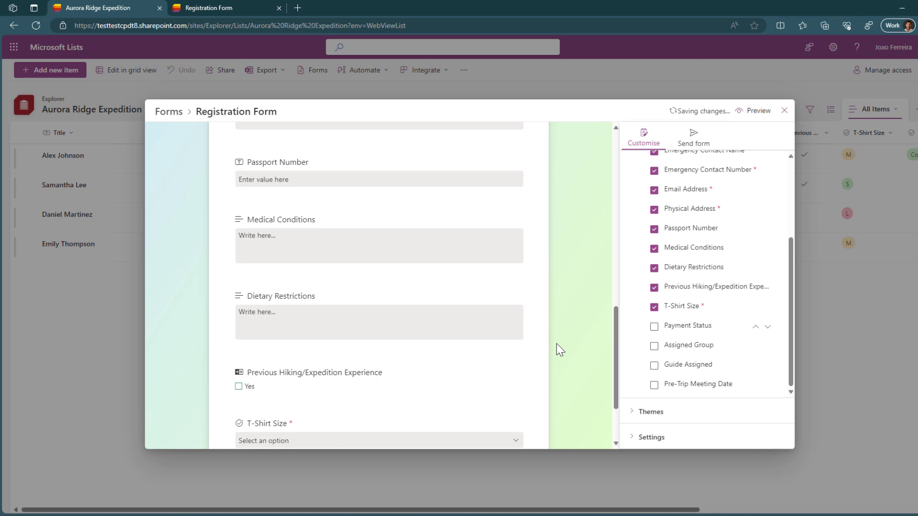
{"action": "scroll", "coordinate": [559, 350], "scroll_direction": "up", "scroll_amount": 5}
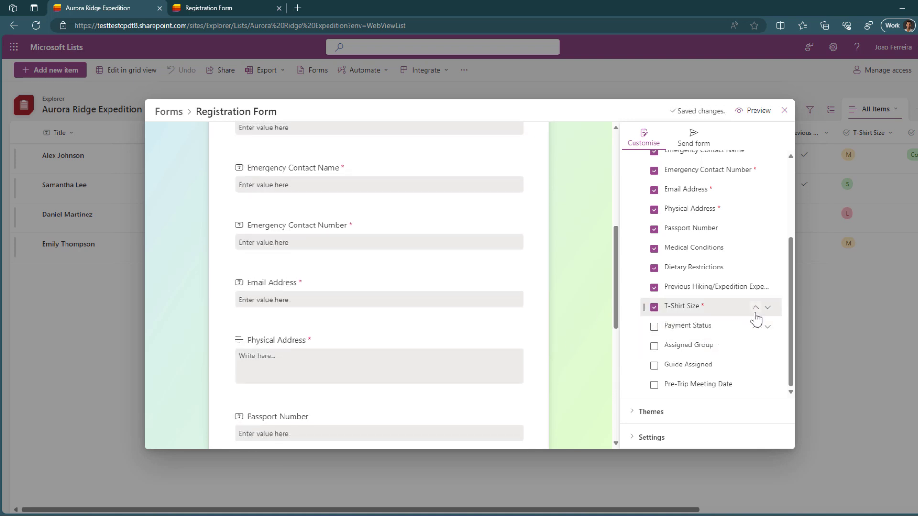
{"action": "left_click", "coordinate": [755, 307]}
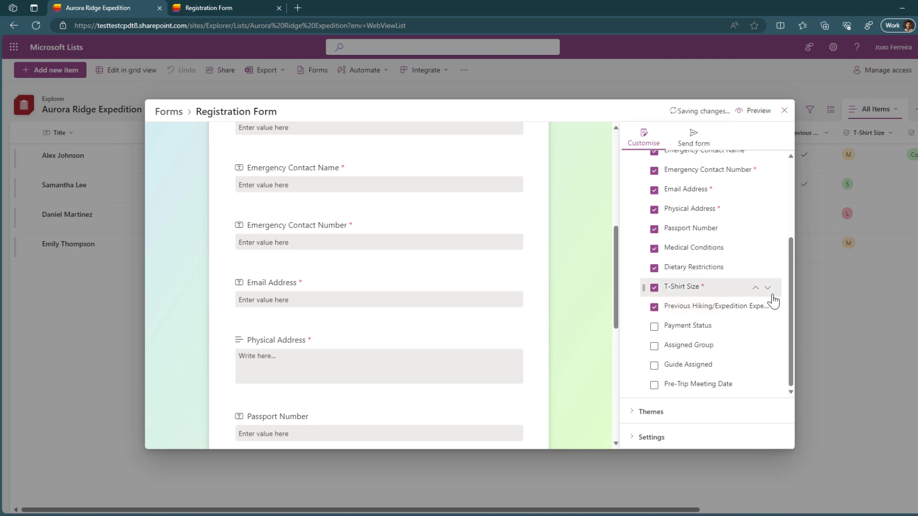
{"action": "left_click", "coordinate": [768, 289]}
{"action": "scroll", "coordinate": [492, 361], "scroll_direction": "down", "scroll_amount": 5}
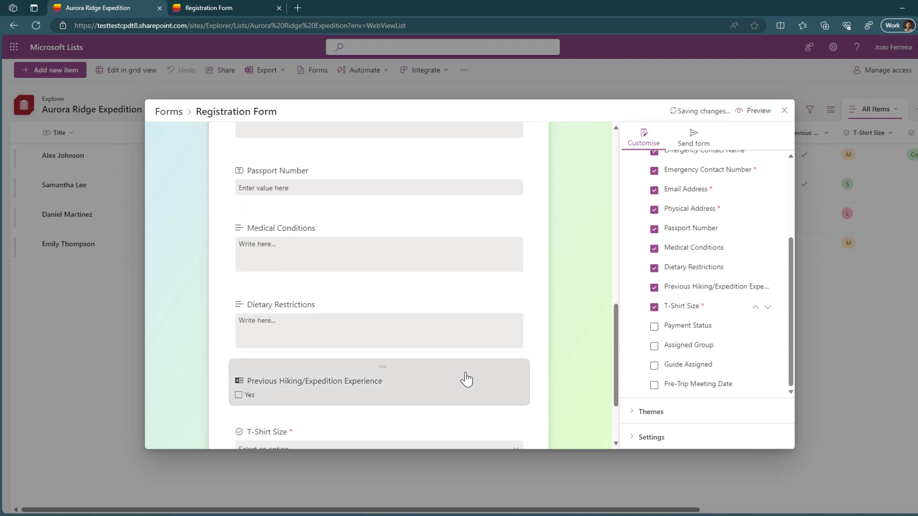
{"action": "scroll", "coordinate": [436, 376], "scroll_direction": "down", "scroll_amount": 3}
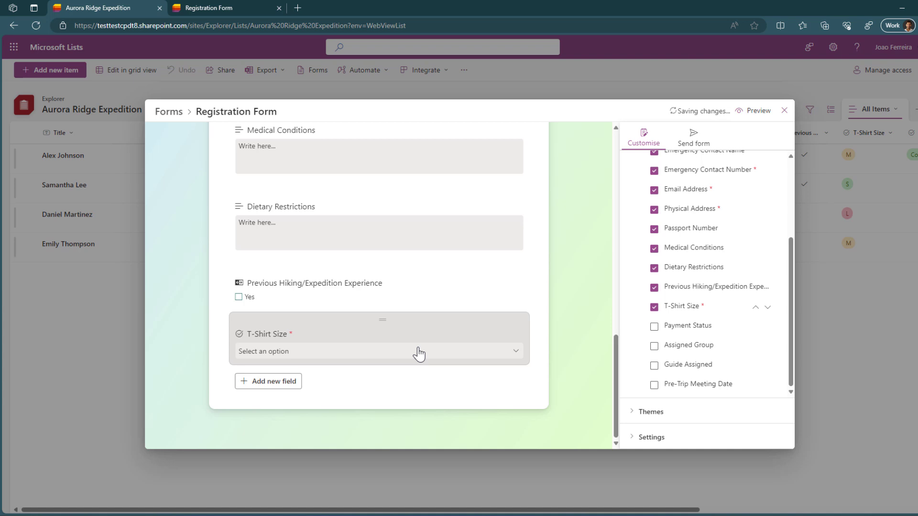
{"action": "left_click_drag", "start_coordinate": [383, 323], "coordinate": [395, 279]}
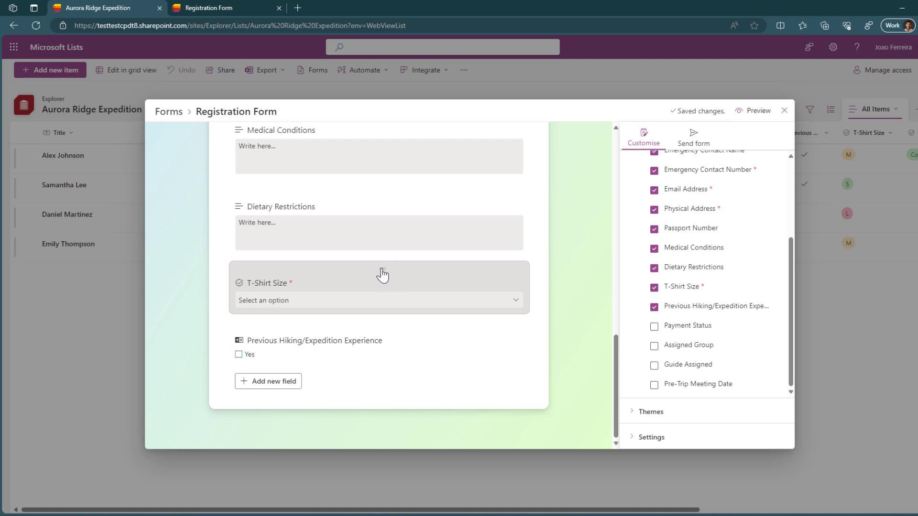
{"action": "left_click_drag", "start_coordinate": [383, 275], "coordinate": [363, 350]}
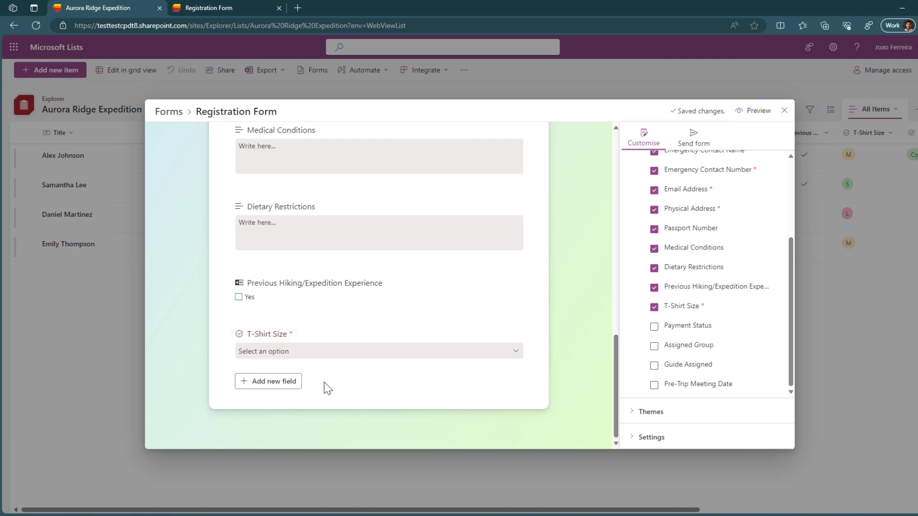
{"action": "left_click", "coordinate": [275, 387]}
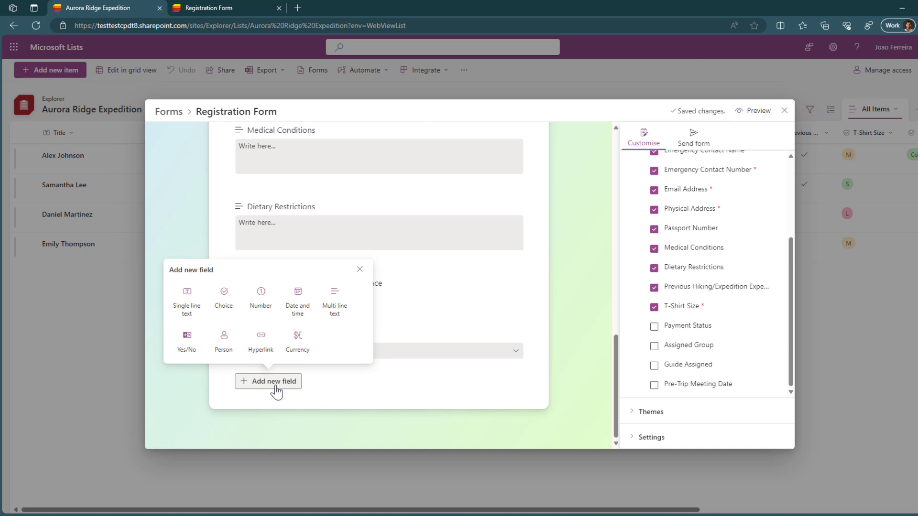
{"action": "left_click", "coordinate": [185, 300]}
{"action": "scroll", "coordinate": [358, 331], "scroll_direction": "down", "scroll_amount": 1}
{"action": "scroll", "coordinate": [358, 331], "scroll_direction": "down", "scroll_amount": 1}
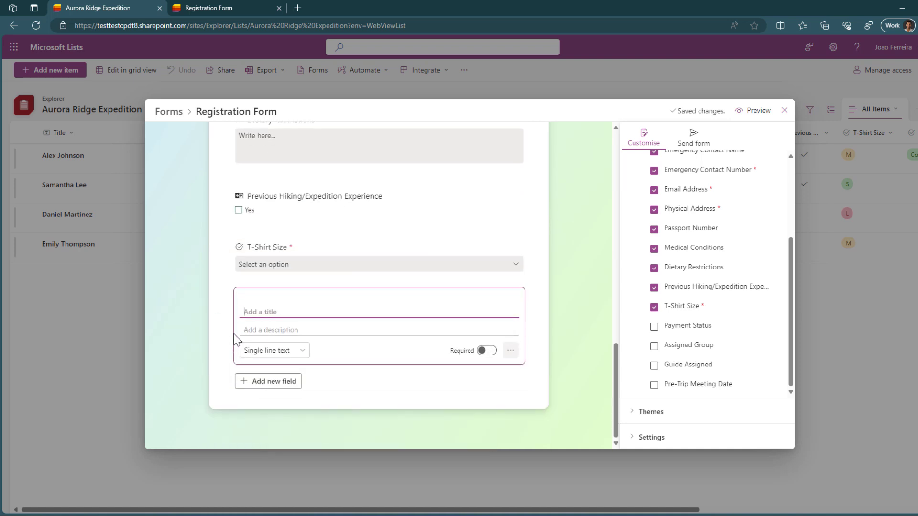
{"action": "left_click", "coordinate": [305, 356]}
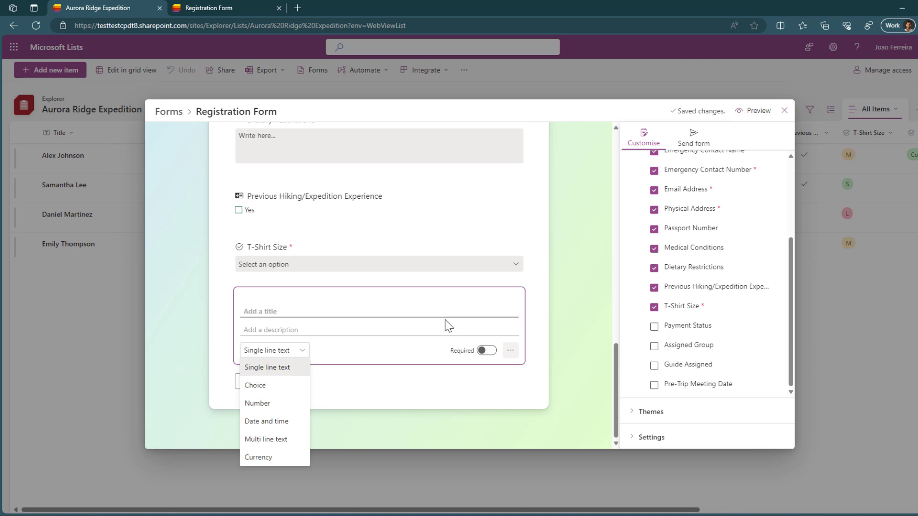
{"action": "left_click", "coordinate": [492, 359]}
{"action": "left_click", "coordinate": [490, 355]}
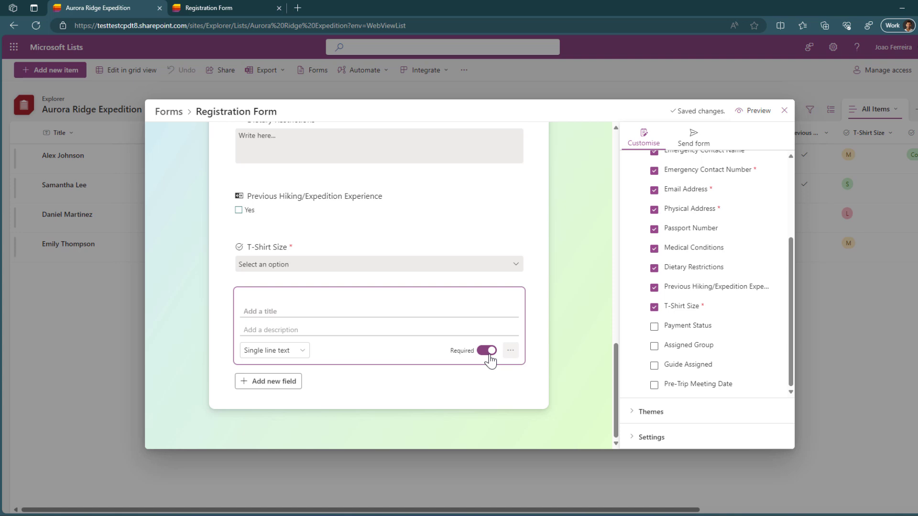
{"action": "left_click", "coordinate": [490, 355]}
{"action": "left_click", "coordinate": [549, 300]}
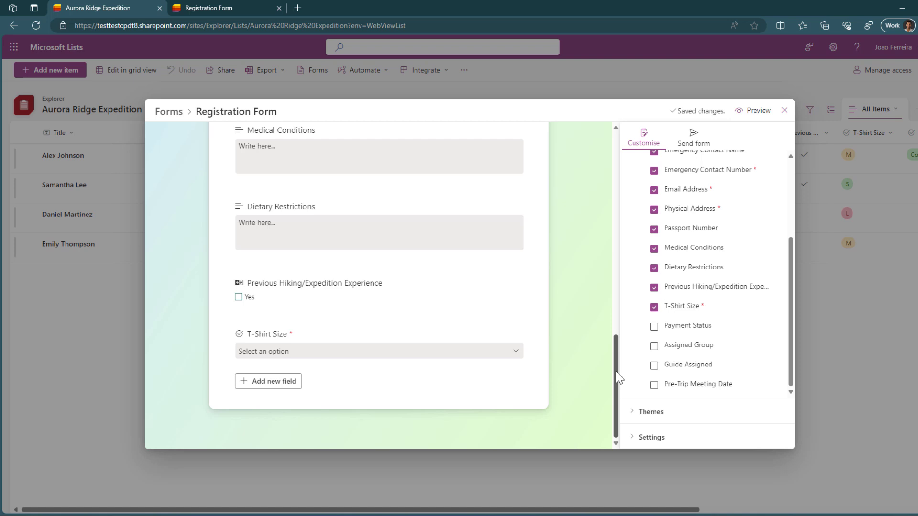
Step: Try several themes and backgrounds, settling on a mint-green background
{"action": "left_click", "coordinate": [640, 419]}
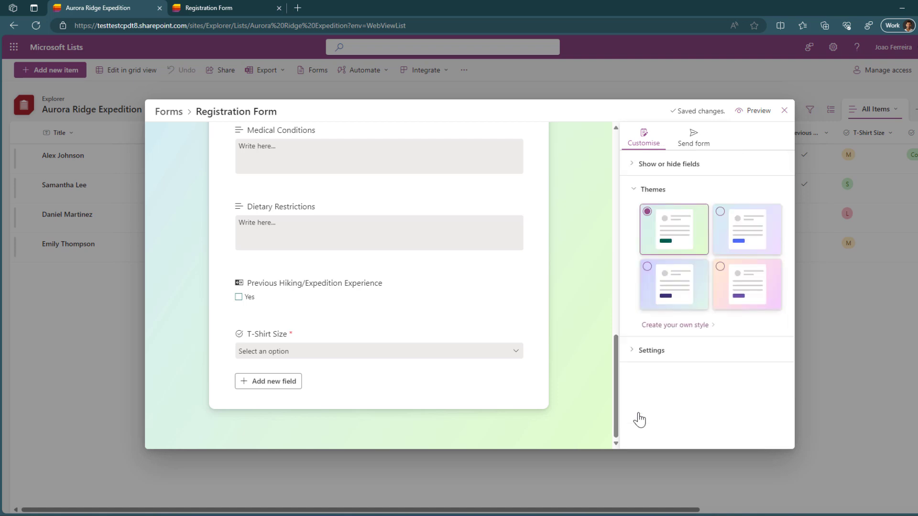
{"action": "left_click", "coordinate": [748, 249]}
{"action": "left_click", "coordinate": [735, 270]}
{"action": "left_click", "coordinate": [703, 325]}
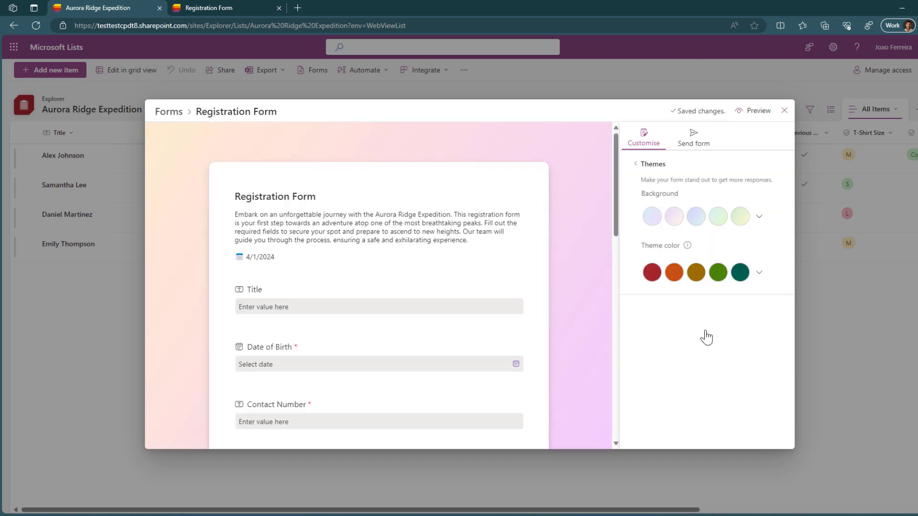
{"action": "left_click", "coordinate": [759, 216]}
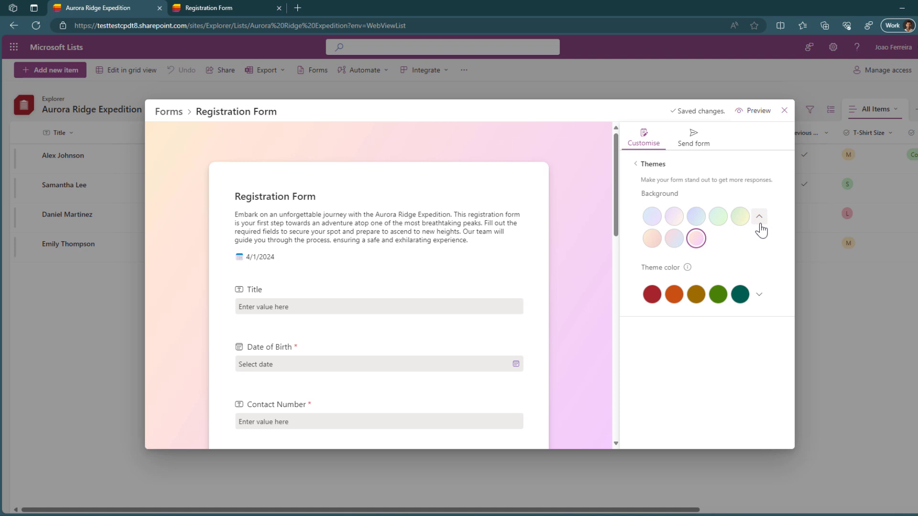
{"action": "left_click", "coordinate": [651, 237]}
{"action": "left_click", "coordinate": [674, 216]}
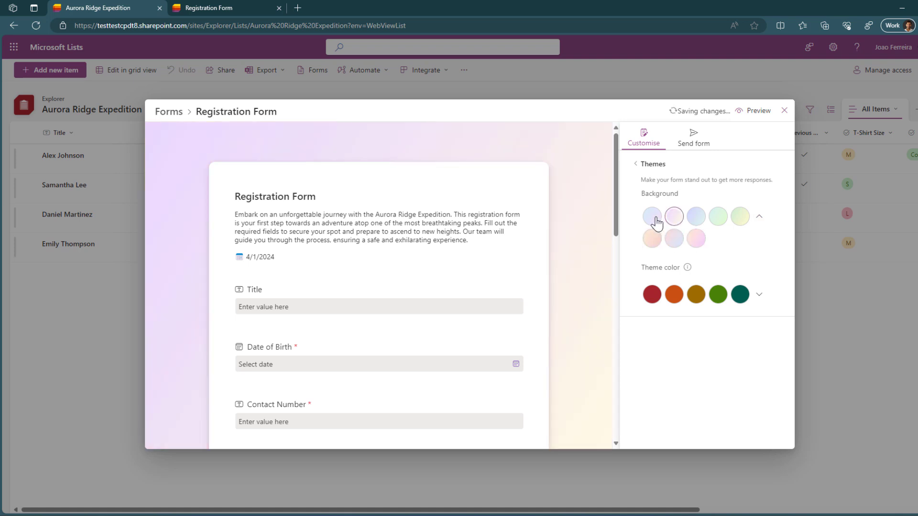
{"action": "left_click", "coordinate": [736, 221]}
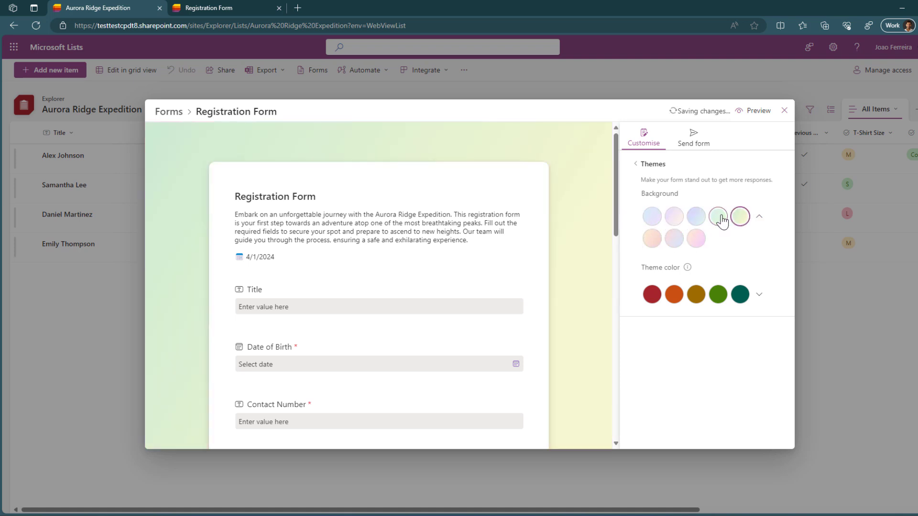
{"action": "left_click", "coordinate": [719, 218]}
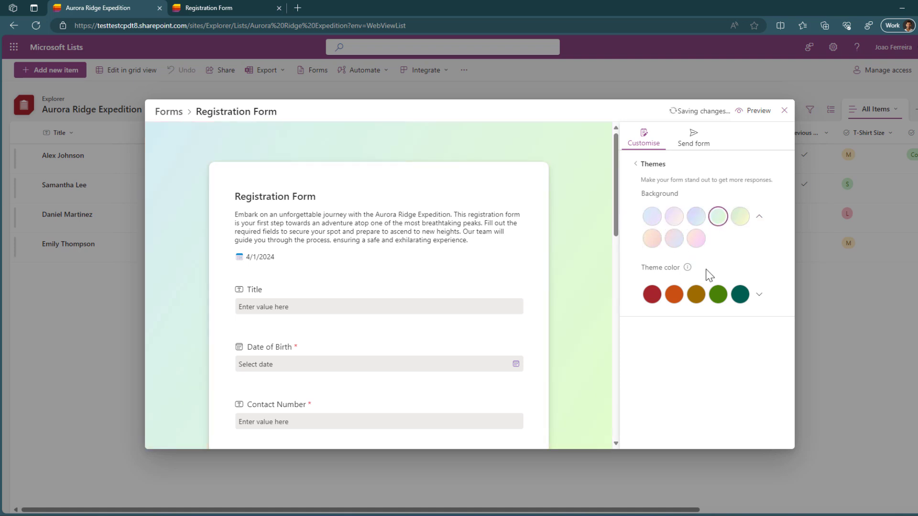
Step: Try navy and blue theme colours, then set the theme colour to red
{"action": "left_click", "coordinate": [760, 295]}
{"action": "left_click", "coordinate": [653, 296]}
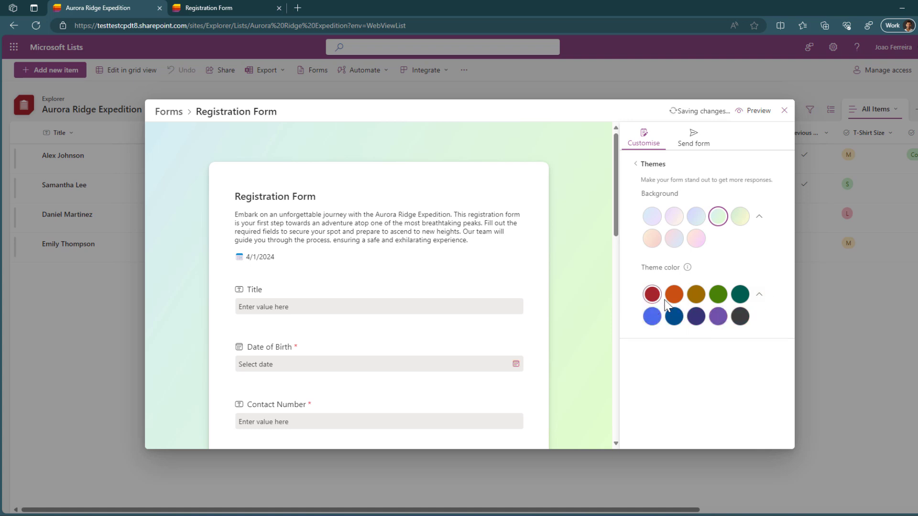
{"action": "left_click", "coordinate": [697, 316]}
{"action": "left_click", "coordinate": [651, 317]}
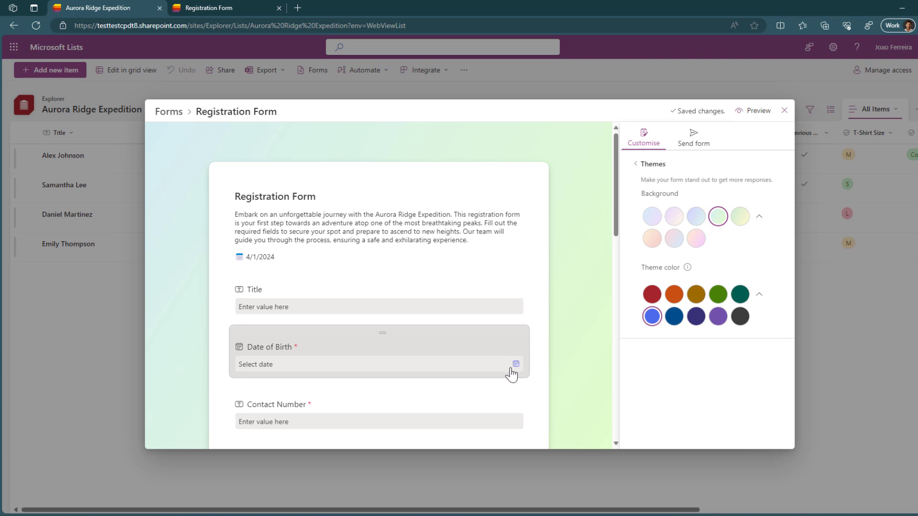
{"action": "left_click", "coordinate": [651, 297]}
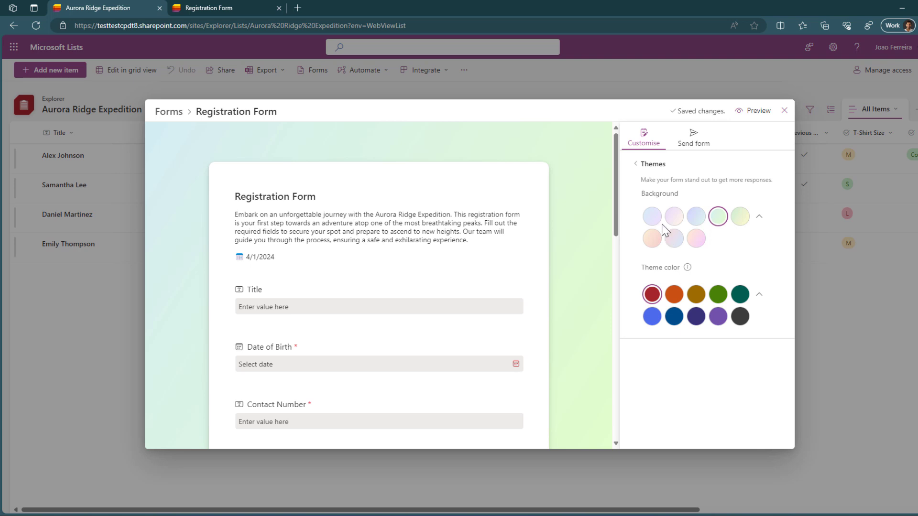
Step: Back out of Themes and review Accept responses and the confirmation message in Settings
{"action": "left_click", "coordinate": [636, 164]}
{"action": "left_click", "coordinate": [631, 357]}
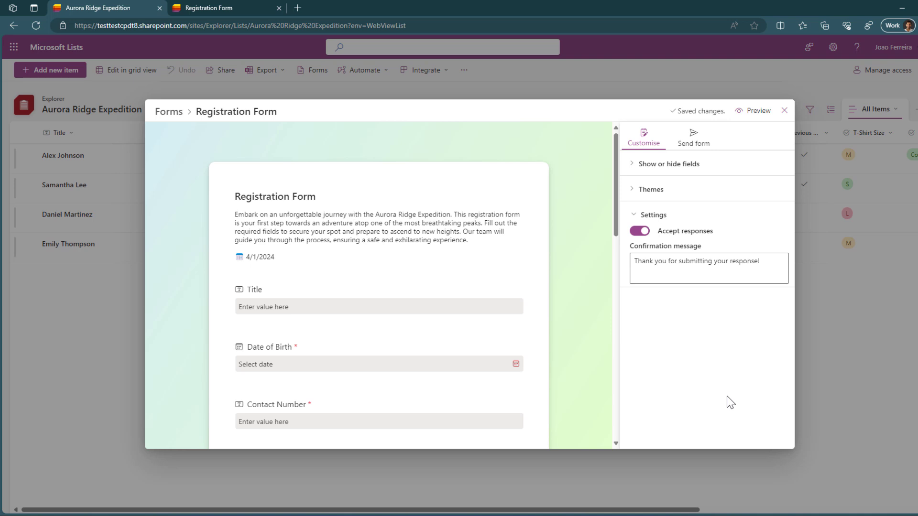
{"action": "left_click", "coordinate": [692, 269]}
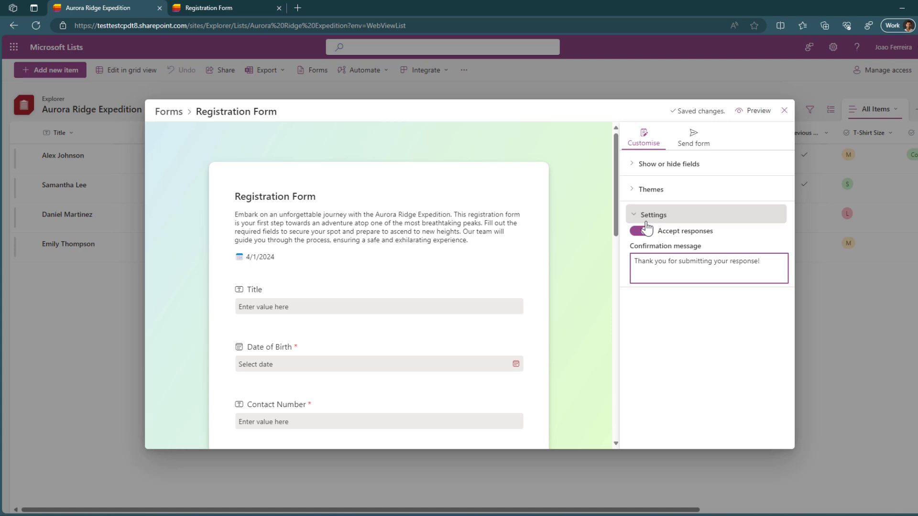
{"action": "left_click", "coordinate": [637, 218]}
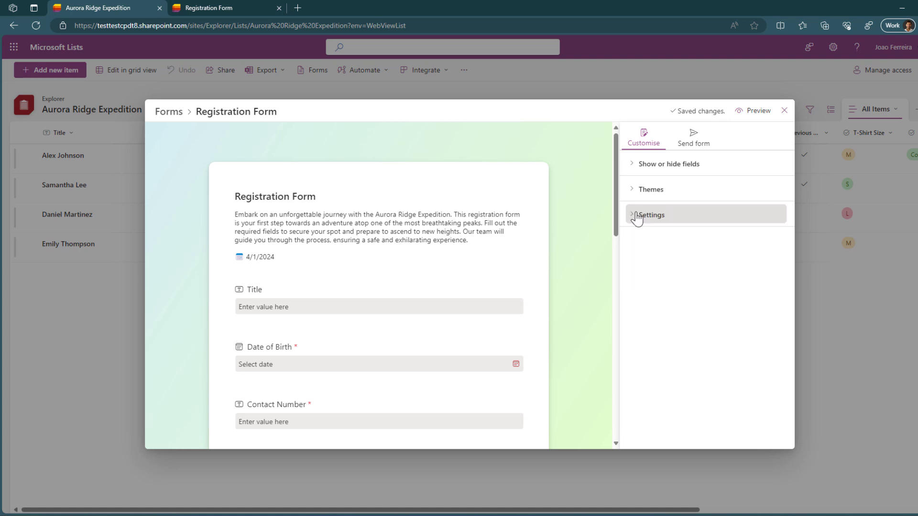
Step: Preview the Registration Form in a new tab and scroll through it
{"action": "left_click", "coordinate": [749, 116]}
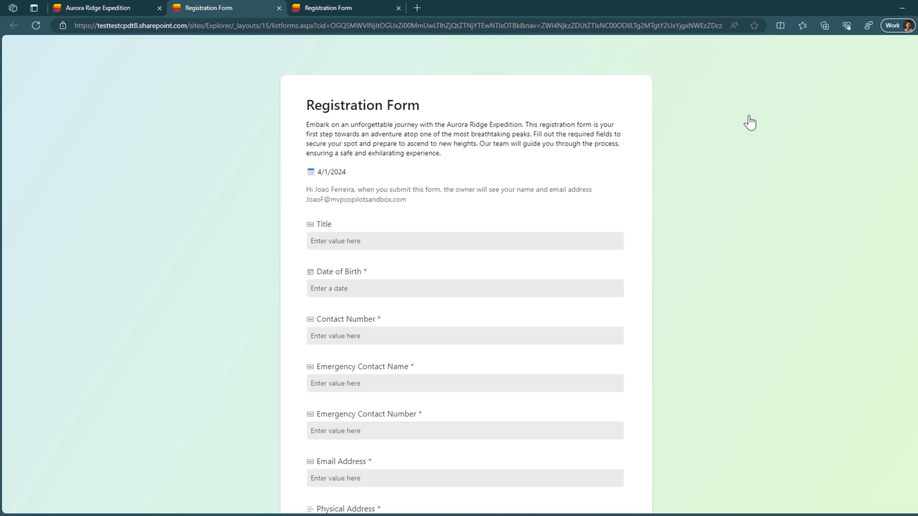
{"action": "scroll", "coordinate": [703, 153], "scroll_direction": "down", "scroll_amount": 10}
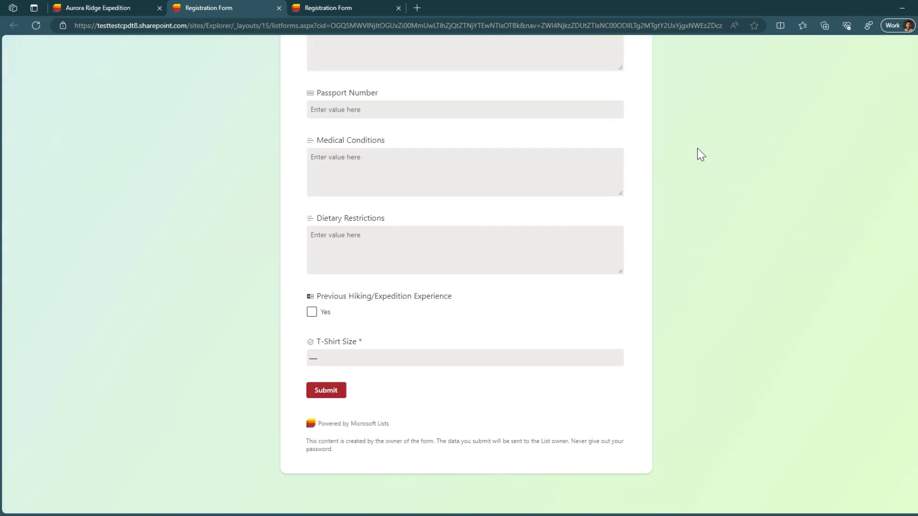
{"action": "scroll", "coordinate": [701, 154], "scroll_direction": "up", "scroll_amount": 10}
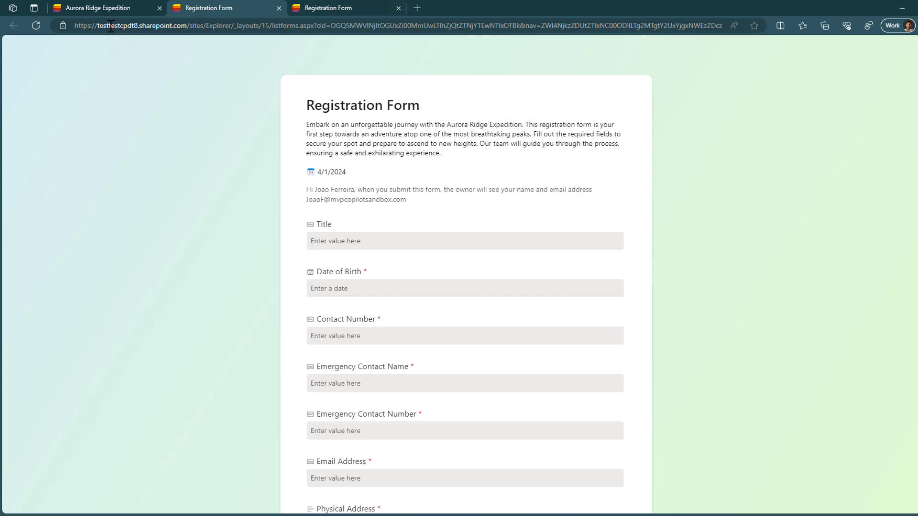
Step: Back in the list tab, copy the form's share link from Send form
{"action": "left_click", "coordinate": [98, 8]}
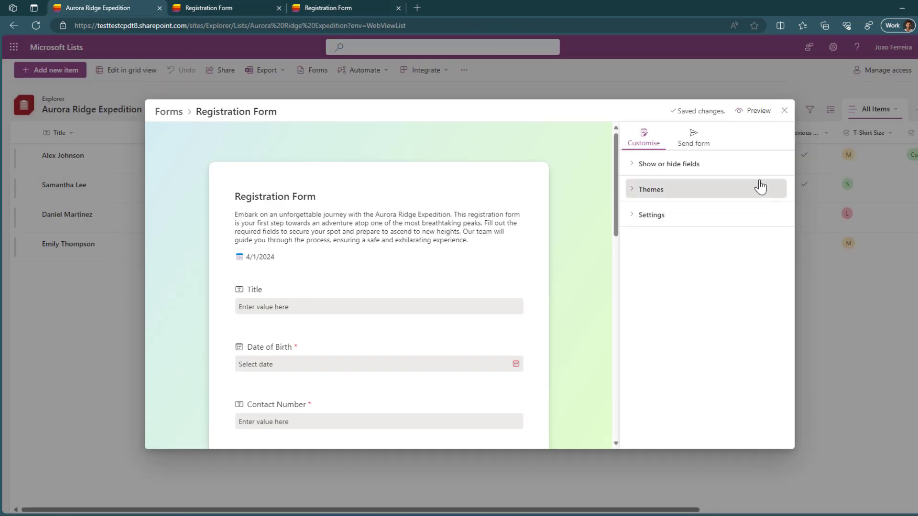
{"action": "left_click", "coordinate": [708, 155]}
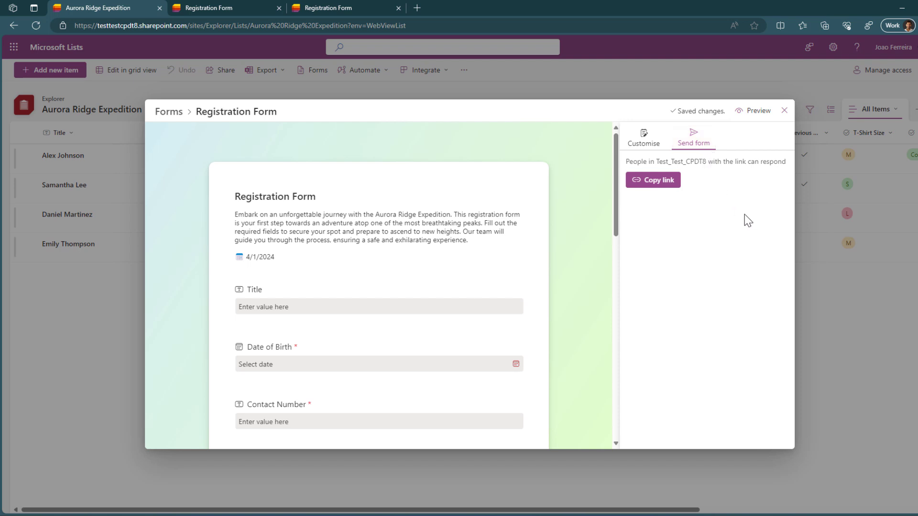
{"action": "left_click", "coordinate": [664, 184]}
Step: Load the copied form link in the second tab, then close the form editor over the list
{"action": "left_click", "coordinate": [255, 7]}
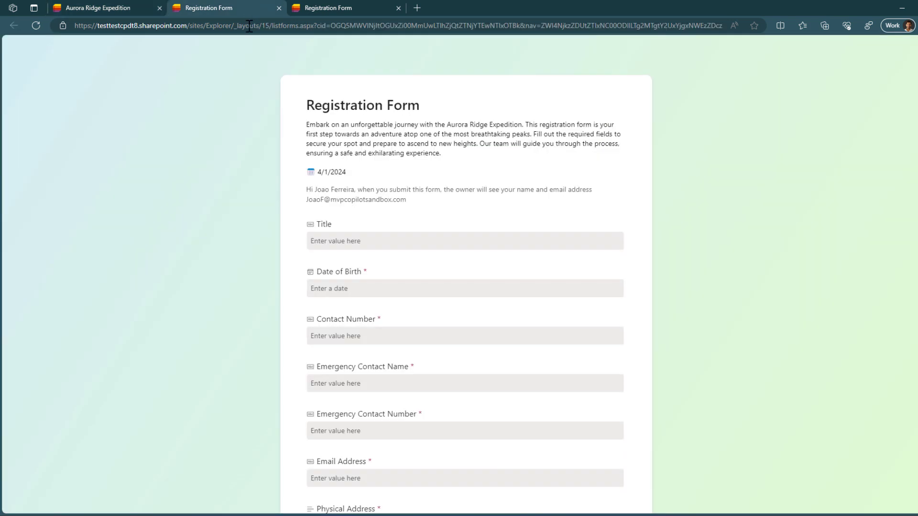
{"action": "left_click", "coordinate": [249, 25]}
{"action": "key", "text": "Return"}
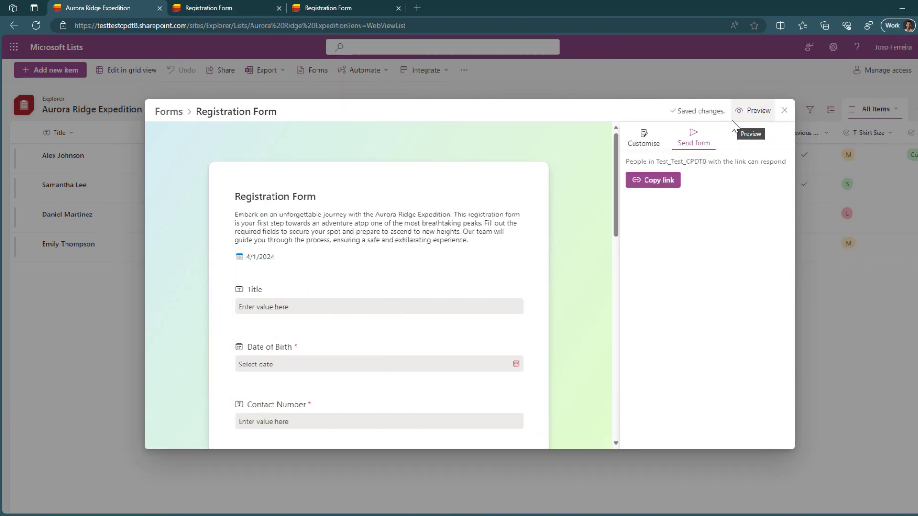
{"action": "left_click", "coordinate": [784, 111]}
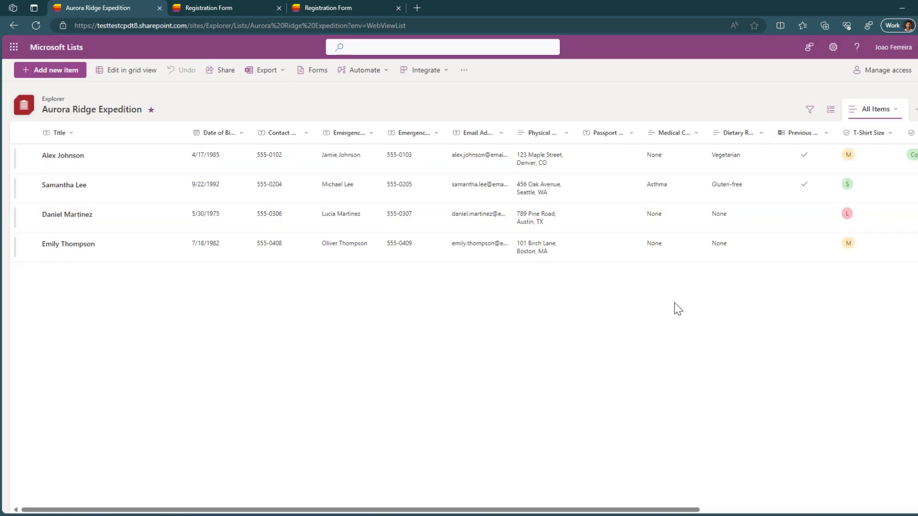
{"action": "left_click", "coordinate": [228, 6]}
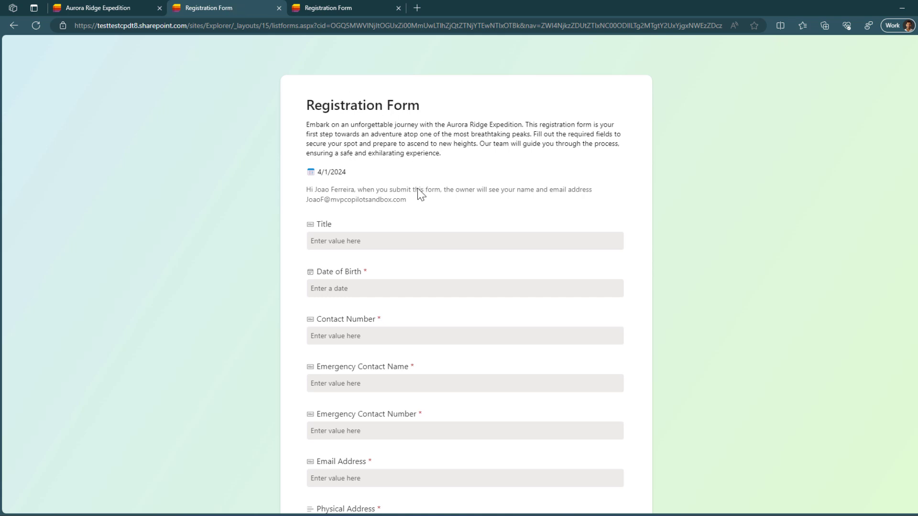
Step: Fill in the applicant's name, date of birth, emergency contact details and e-mail address
{"action": "scroll", "coordinate": [328, 206], "scroll_direction": "down", "scroll_amount": 1}
{"action": "left_click", "coordinate": [344, 172]}
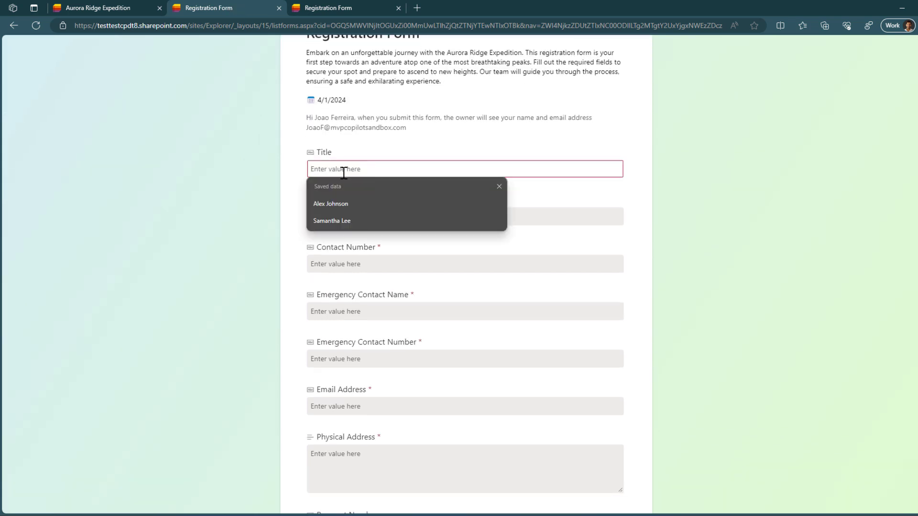
{"action": "left_click", "coordinate": [371, 215]}
{"action": "left_click", "coordinate": [371, 217]}
{"action": "type", "text": "4/24/1987"}
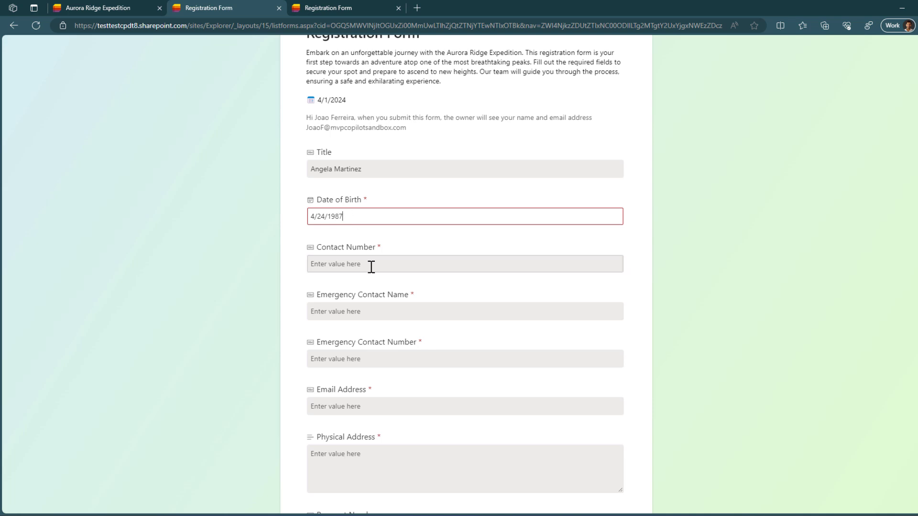
{"action": "left_click", "coordinate": [369, 264]}
{"action": "left_click", "coordinate": [352, 311]}
{"action": "left_click", "coordinate": [392, 358]}
{"action": "type", "text": "555-1013"}
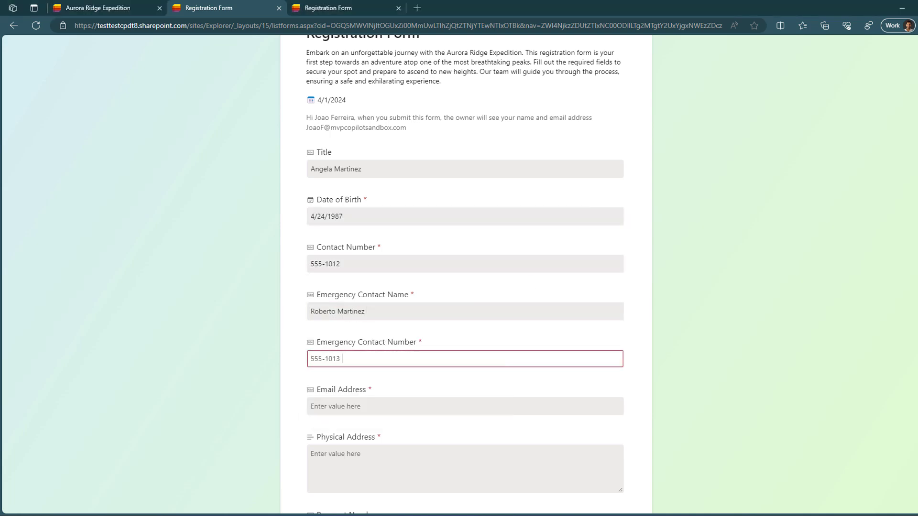
{"action": "left_click", "coordinate": [308, 406]}
Step: Enter the physical address, 'Allergy to bees' as medical condition and 'None' for dietary restrictions
{"action": "scroll", "coordinate": [308, 406], "scroll_direction": "down", "scroll_amount": 3}
{"action": "left_click", "coordinate": [340, 343]}
{"action": "scroll", "coordinate": [340, 343], "scroll_direction": "down", "scroll_amount": 4}
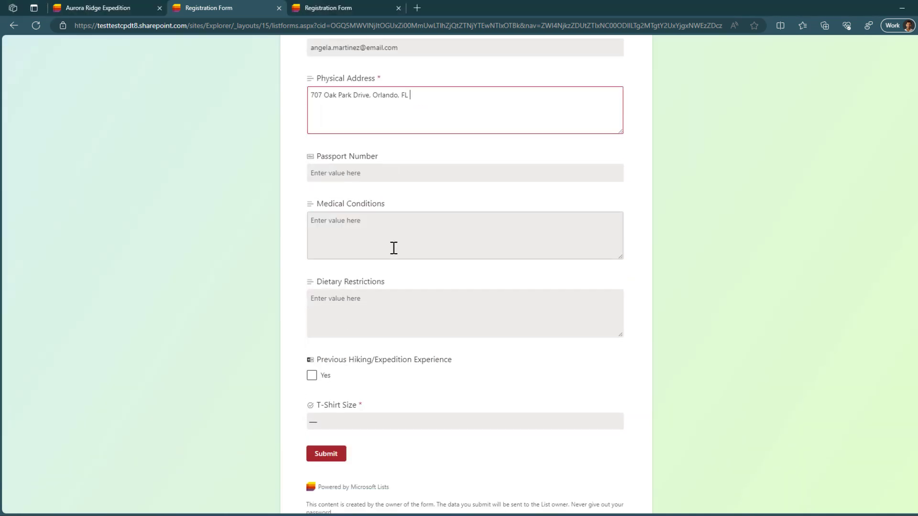
{"action": "left_click", "coordinate": [393, 248]}
{"action": "type", "text": "Allergy to bees"}
{"action": "left_click", "coordinate": [439, 318]}
{"action": "type", "text": "None"}
Step: Mark previous hiking experience Yes, choose T-shirt size S, and submit the form
{"action": "left_click", "coordinate": [316, 376]}
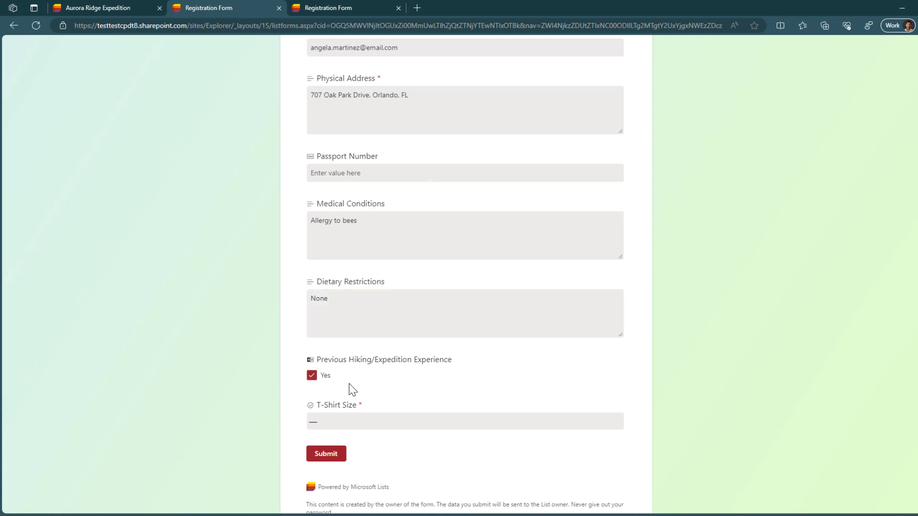
{"action": "left_click", "coordinate": [492, 421]}
{"action": "left_click", "coordinate": [431, 340]}
{"action": "left_click", "coordinate": [519, 396]}
{"action": "left_click", "coordinate": [326, 459]}
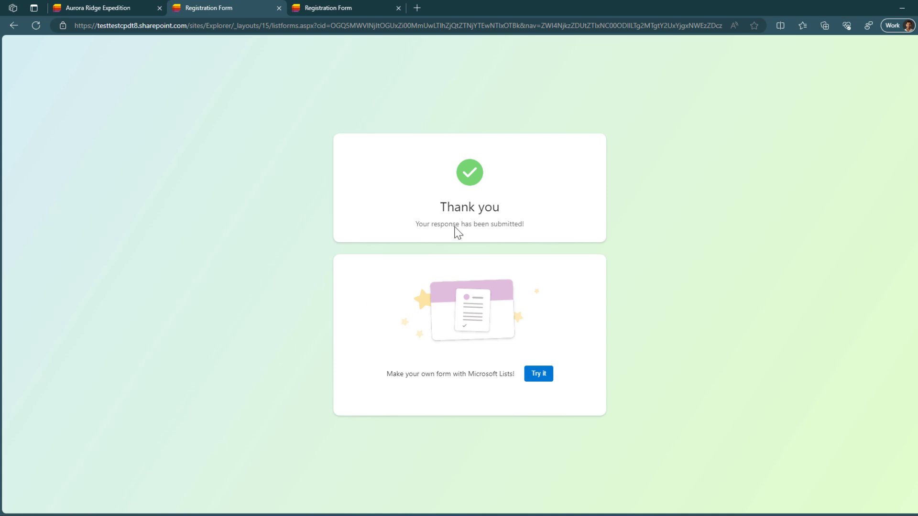
Step: Highlight the 'Your response has been submitted!' message, then clear the highlight
{"action": "left_click_drag", "start_coordinate": [412, 224], "coordinate": [510, 231]}
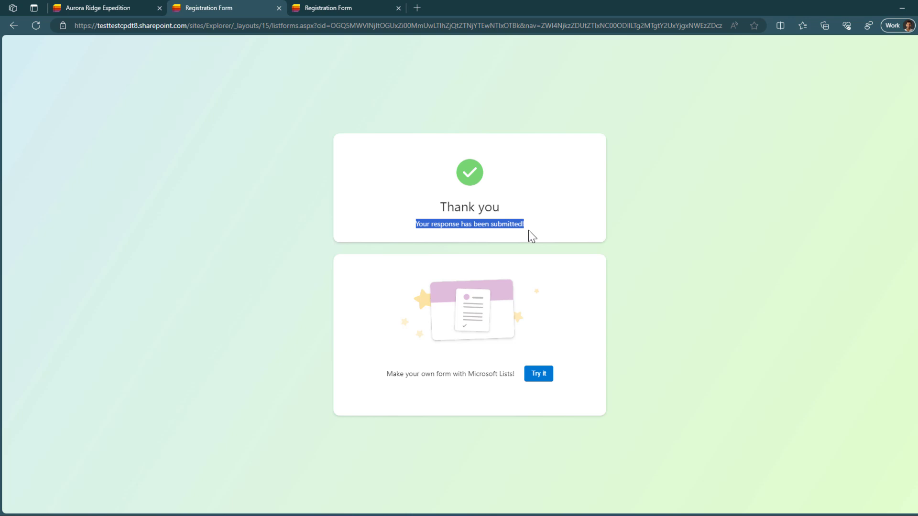
{"action": "left_click", "coordinate": [543, 231]}
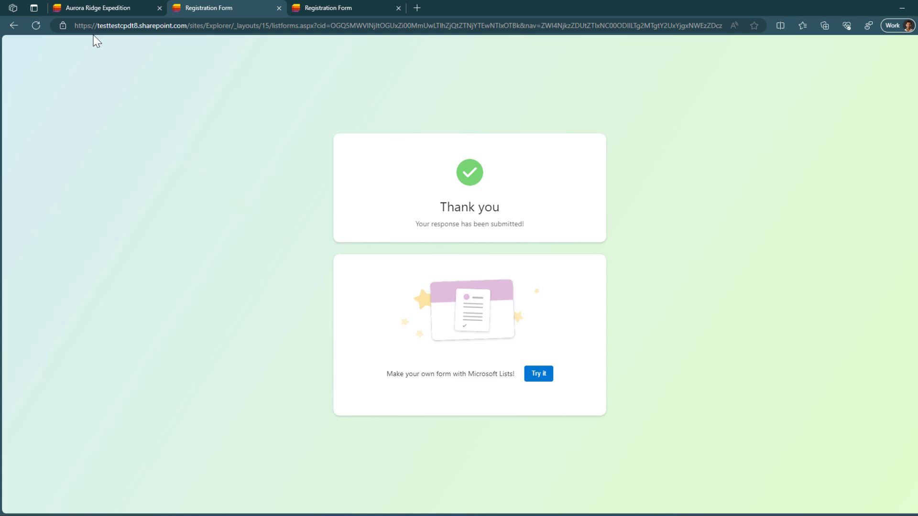
Step: Refresh the Aurora Ridge Expedition list and scroll right to see the new registration row
{"action": "left_click", "coordinate": [93, 11]}
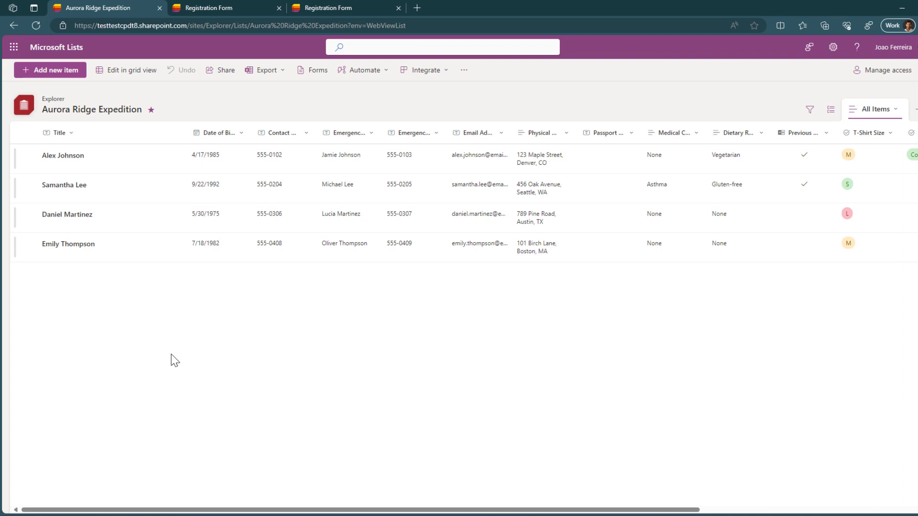
{"action": "key", "text": "F5"}
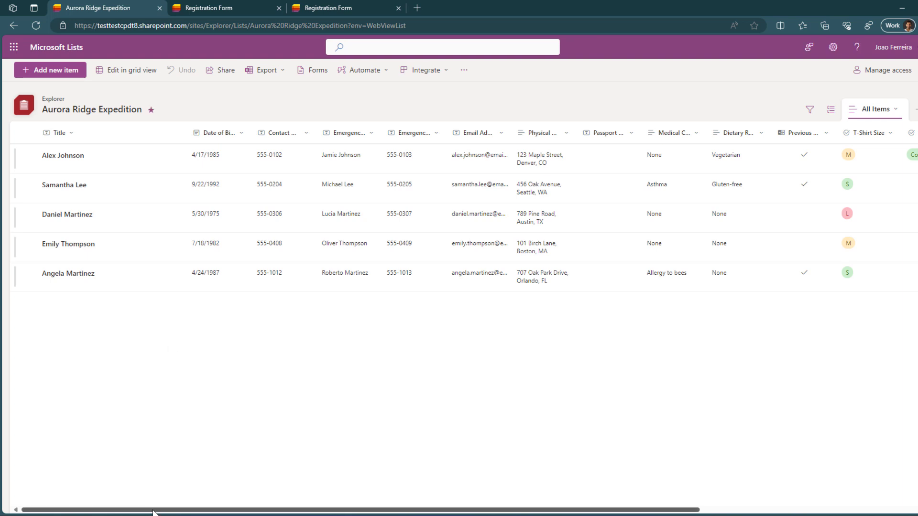
{"action": "left_click_drag", "start_coordinate": [153, 512], "coordinate": [372, 513]}
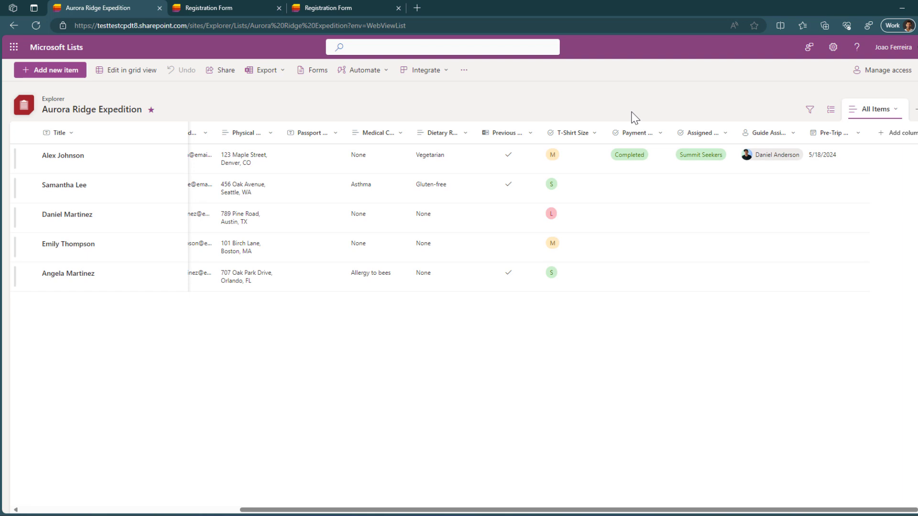
Step: In grid view, set the fifth registrant's Payment to Completed and team to Summit Seekers
{"action": "left_click", "coordinate": [277, 281]}
{"action": "left_click", "coordinate": [225, 268]}
{"action": "left_click", "coordinate": [135, 76]}
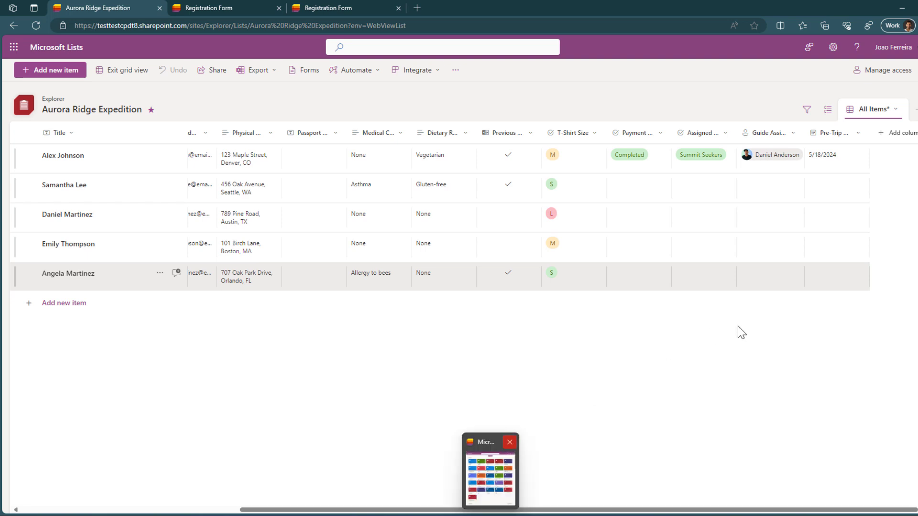
{"action": "left_click", "coordinate": [644, 284]}
{"action": "left_click", "coordinate": [643, 282]}
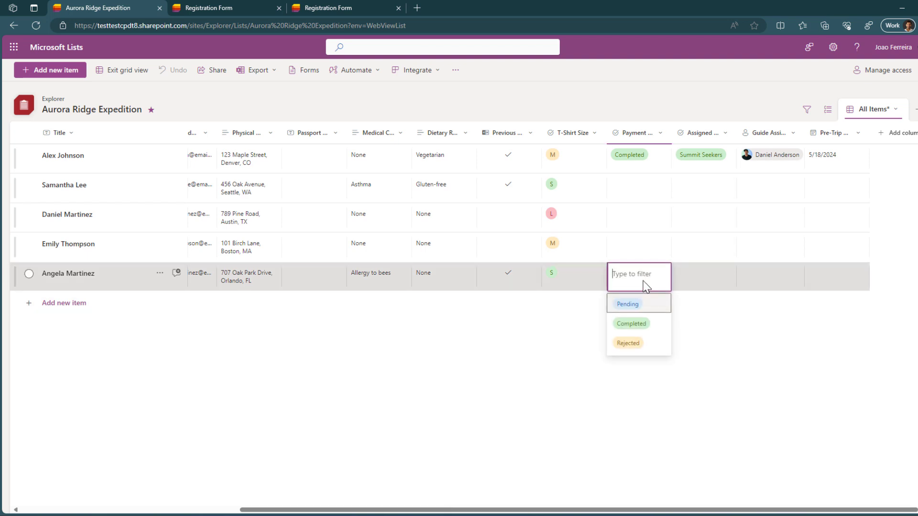
{"action": "left_click", "coordinate": [650, 324]}
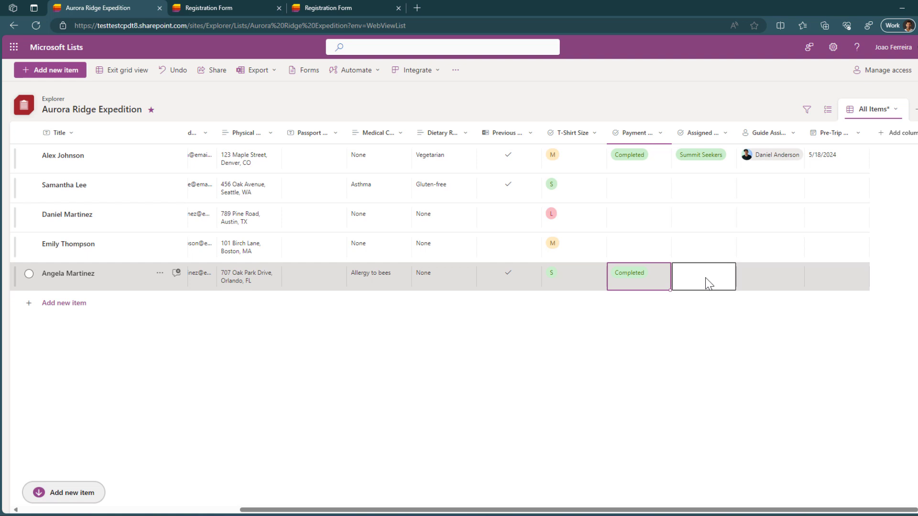
{"action": "left_click", "coordinate": [706, 279]}
{"action": "left_click", "coordinate": [706, 278]}
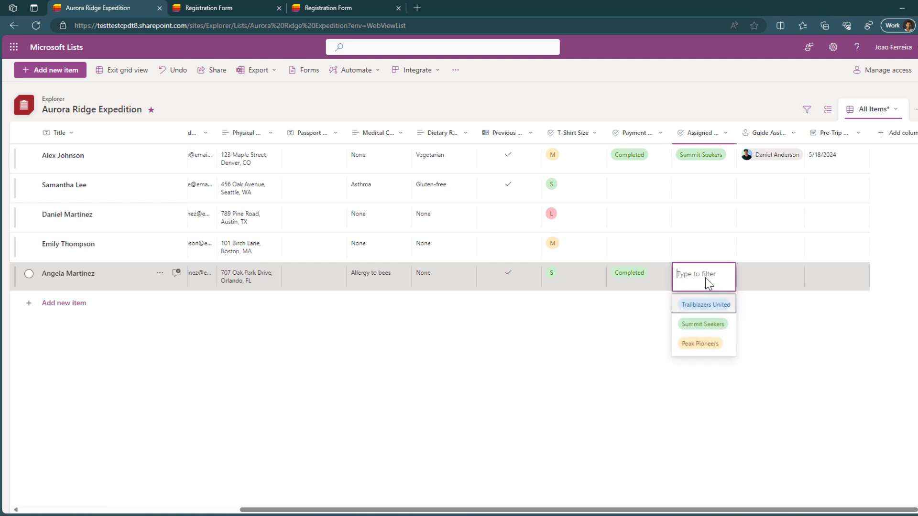
{"action": "left_click", "coordinate": [729, 330]}
Step: Assign the registrant's guide and set the pre-trip date to 4/18/2024
{"action": "left_click", "coordinate": [773, 276]}
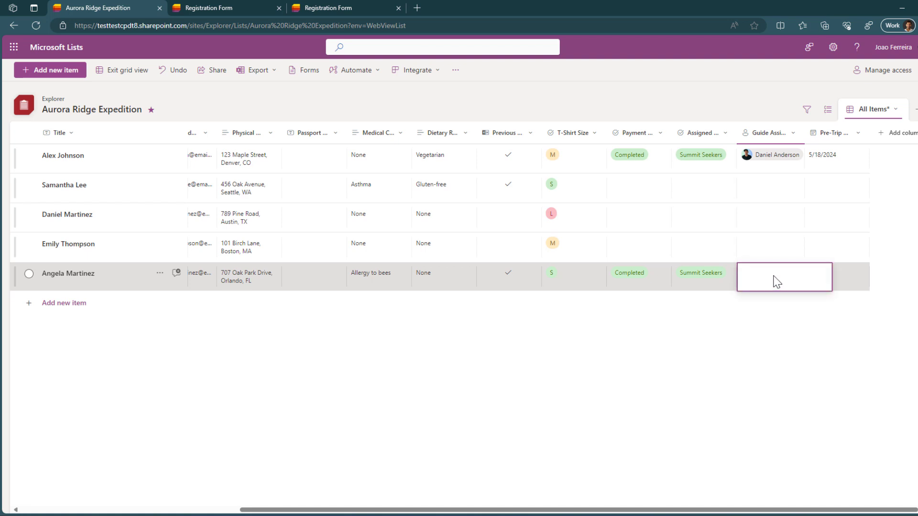
{"action": "type", "text": "Daniel"}
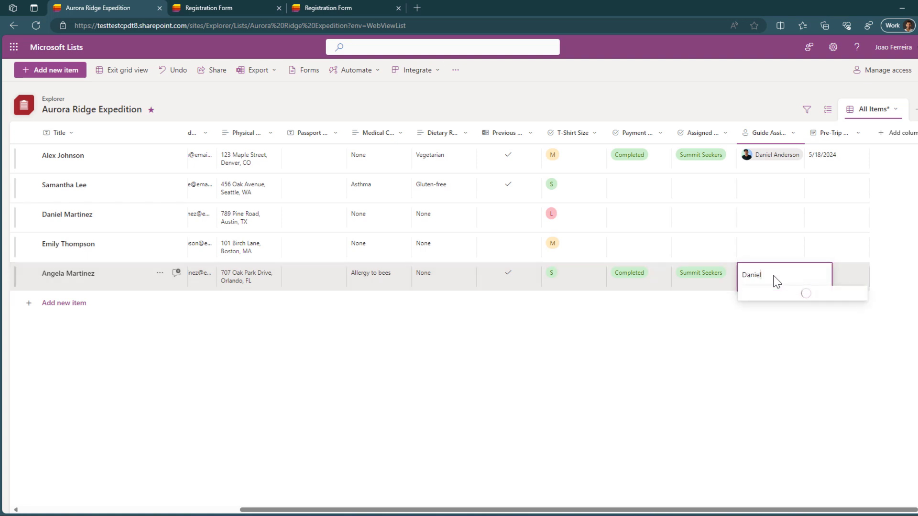
{"action": "key", "text": "Return"}
{"action": "left_click", "coordinate": [843, 268]}
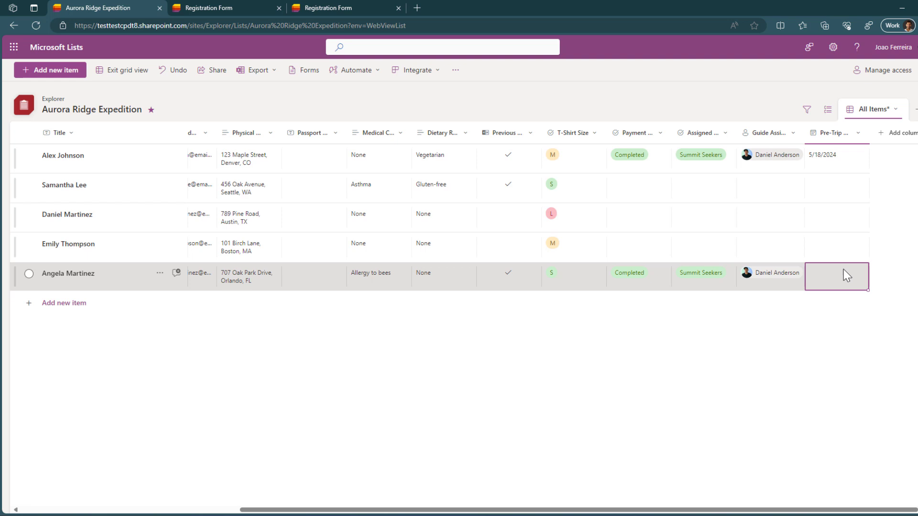
{"action": "left_click", "coordinate": [843, 271]}
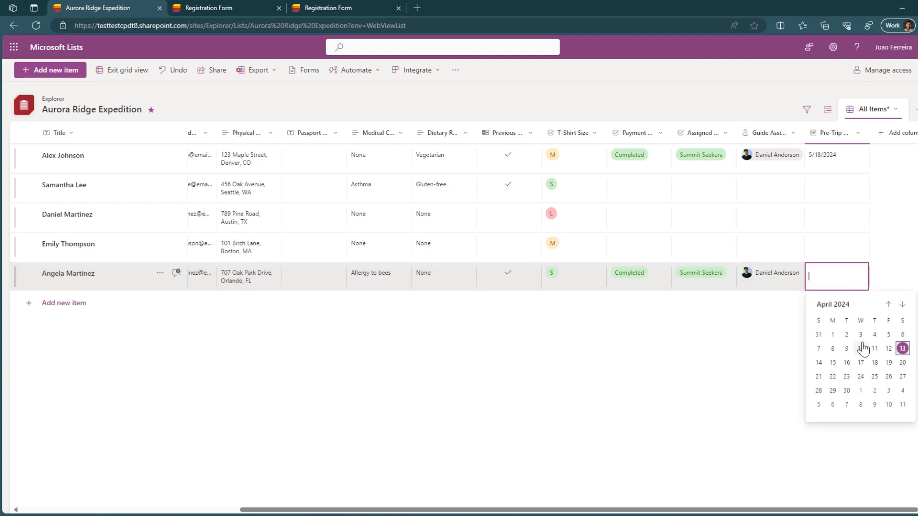
{"action": "left_click", "coordinate": [874, 363]}
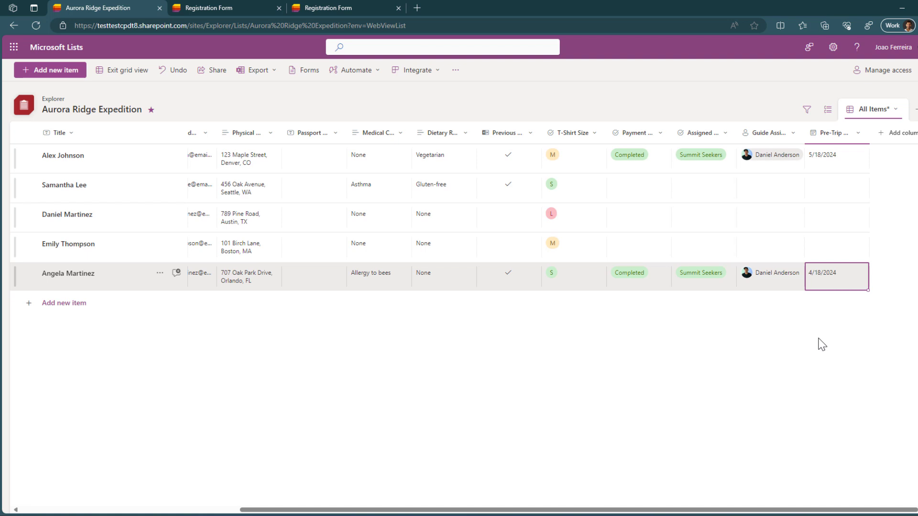
Step: Exit grid view so the five registrant entries appear in the standard list view
{"action": "left_click", "coordinate": [109, 74]}
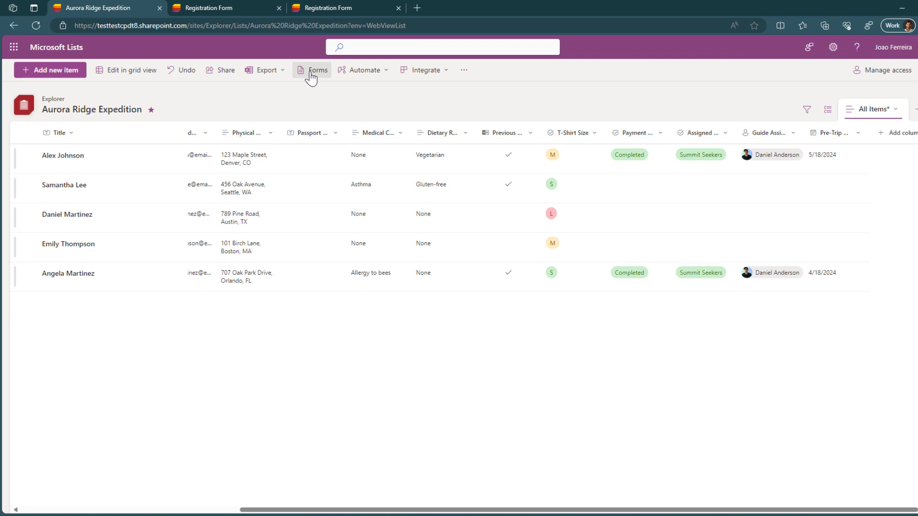
Step: Stop the Registration Form accepting responses from its Forms card menu and confirm
{"action": "left_click", "coordinate": [312, 77]}
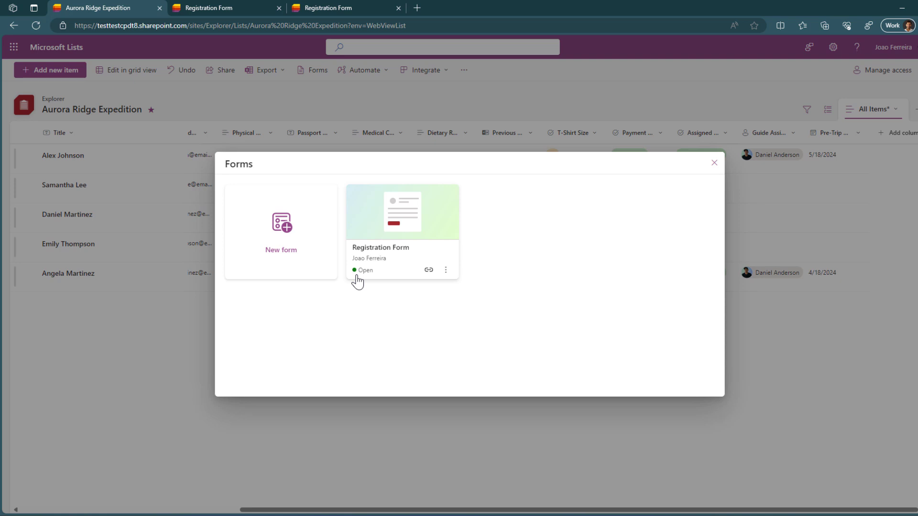
{"action": "left_click", "coordinate": [446, 272]}
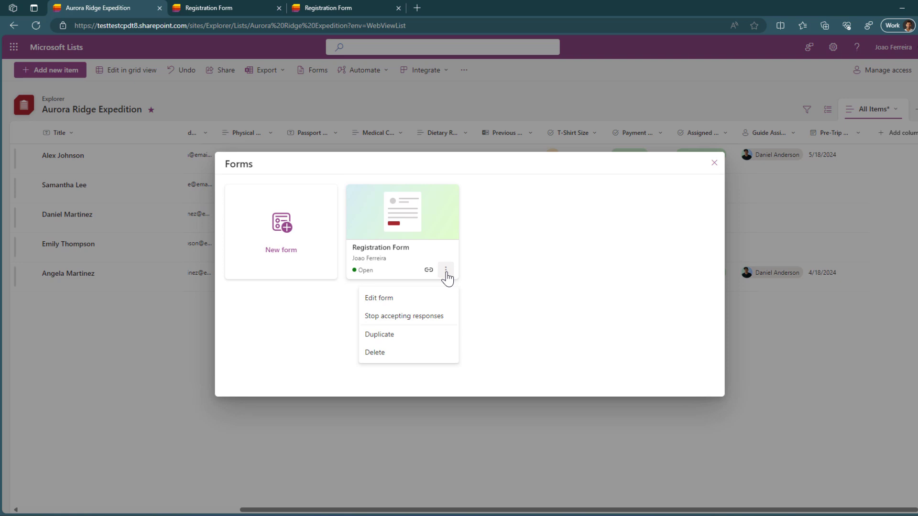
{"action": "left_click", "coordinate": [438, 325]}
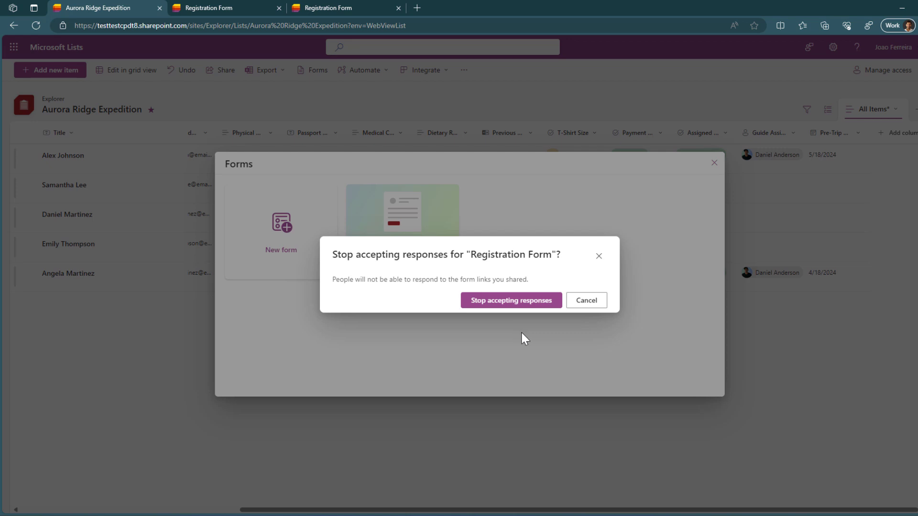
{"action": "left_click", "coordinate": [524, 302]}
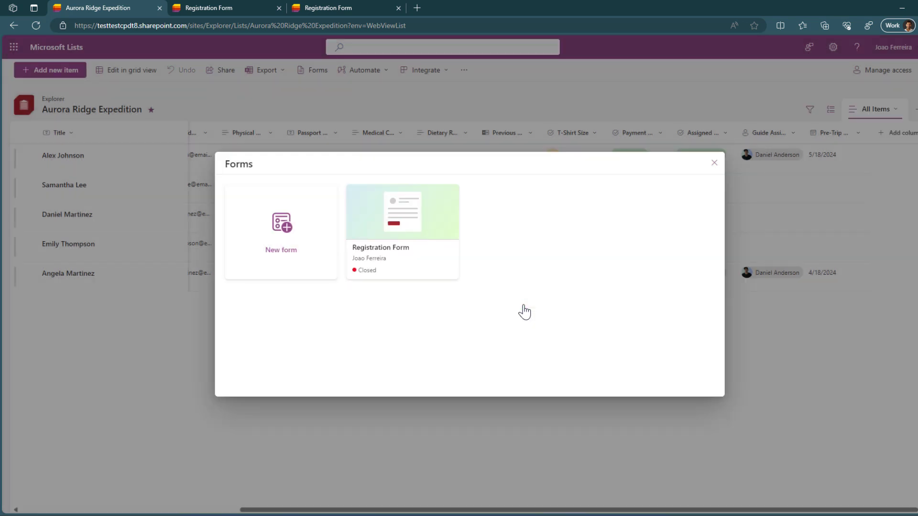
Step: Check the closed form page, then set the Registration Form to accept responses again
{"action": "left_click", "coordinate": [199, 11]}
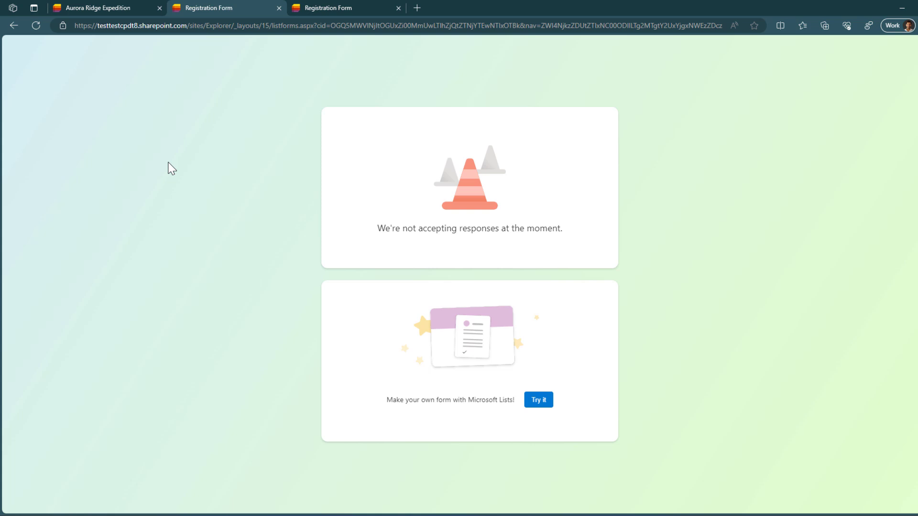
{"action": "left_click", "coordinate": [122, 10]}
{"action": "left_click", "coordinate": [446, 270]}
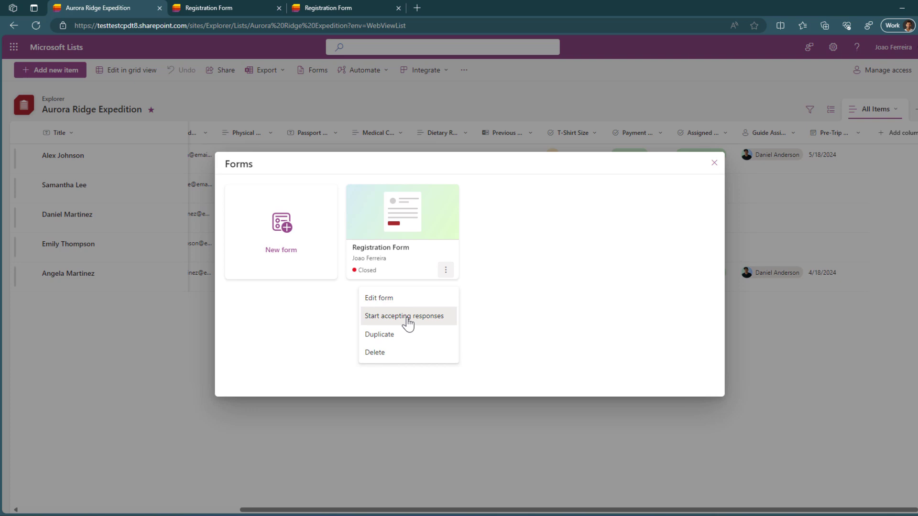
{"action": "left_click", "coordinate": [406, 315]}
Step: Copy the form's share link and load the live form from it in the form tab
{"action": "left_click", "coordinate": [429, 270]}
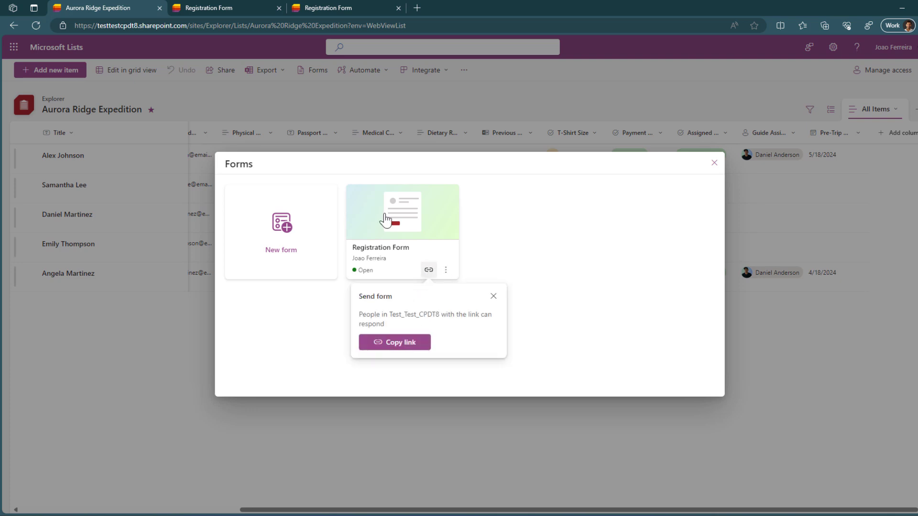
{"action": "left_click", "coordinate": [393, 343]}
{"action": "left_click", "coordinate": [320, 21]}
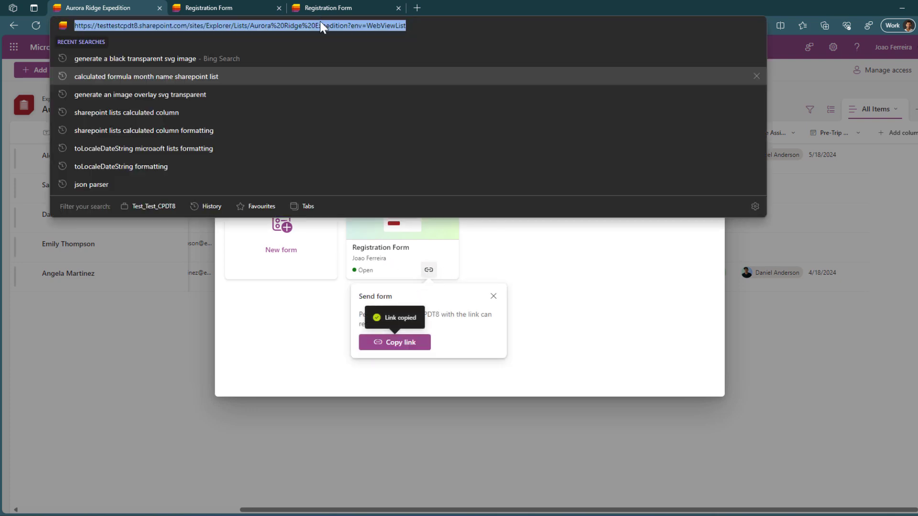
{"action": "key", "text": "ctrl+v"}
{"action": "key", "text": "Return"}
{"action": "left_click", "coordinate": [240, 25]}
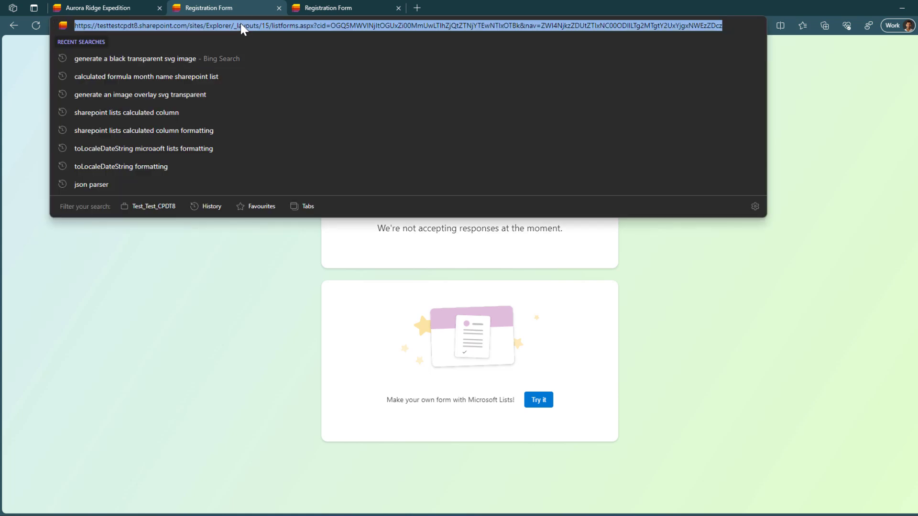
{"action": "key", "text": "ctrl+v"}
{"action": "key", "text": "Return"}
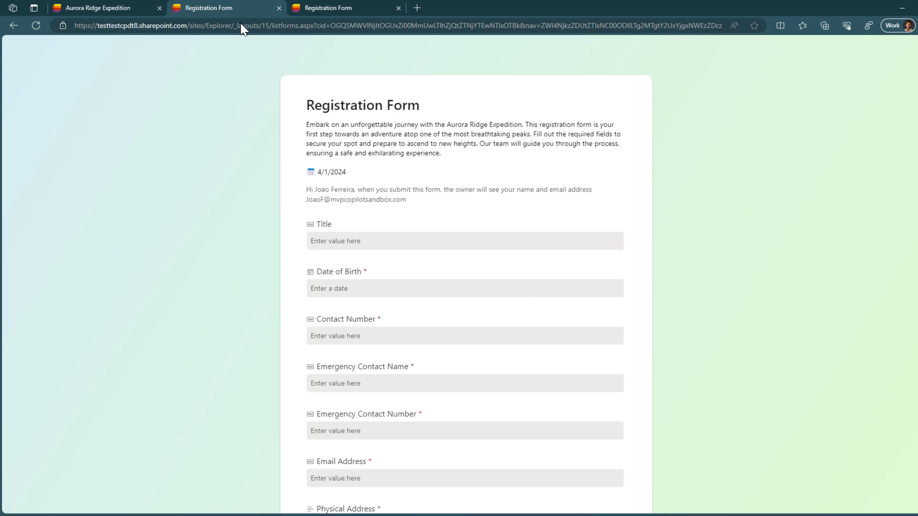
{"action": "left_click", "coordinate": [67, 9]}
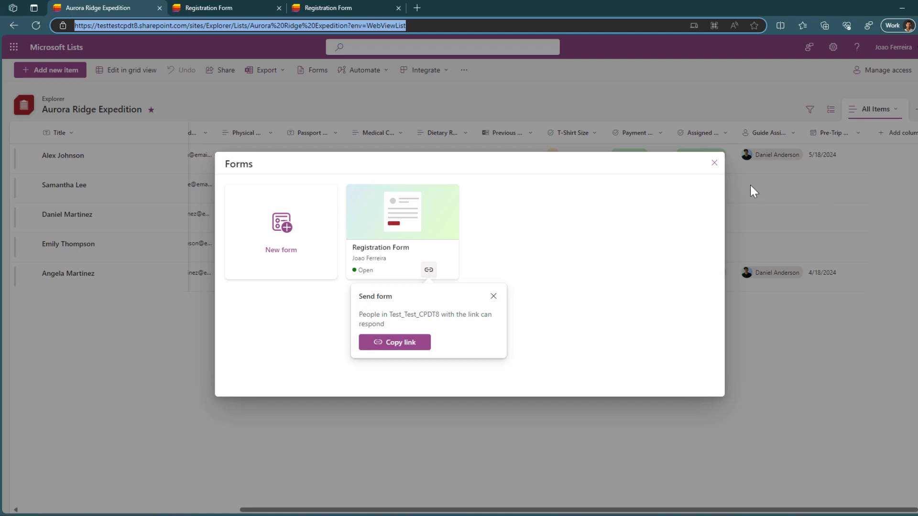
Step: Close the Forms overview and glance at the All Items view options before dismissing them
{"action": "left_click", "coordinate": [714, 163]}
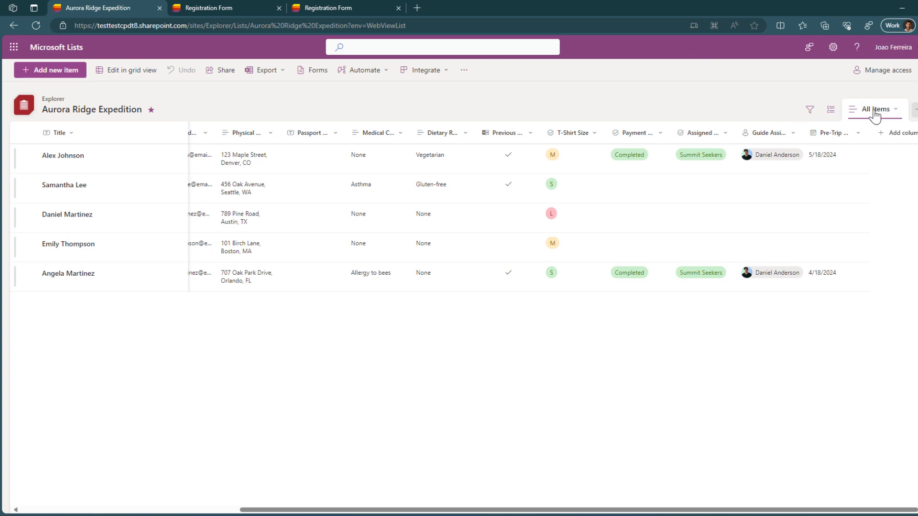
{"action": "left_click", "coordinate": [894, 111]}
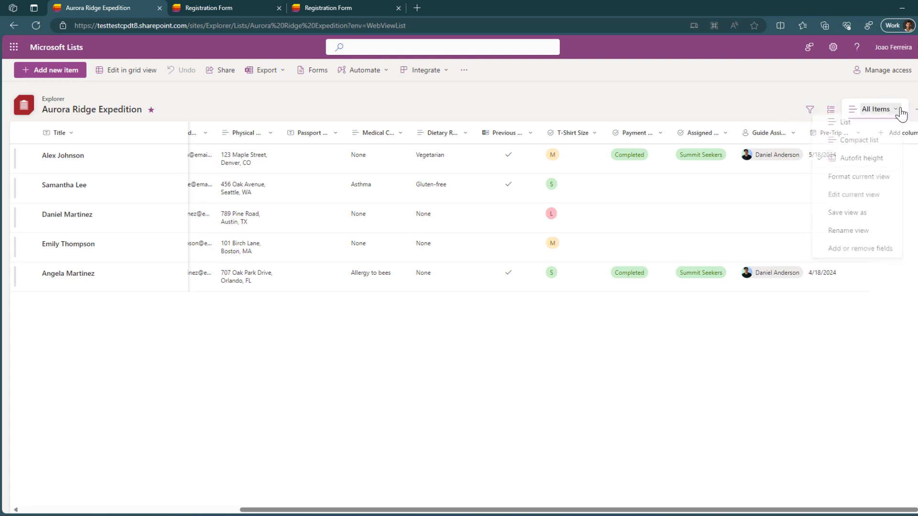
{"action": "left_click", "coordinate": [758, 109]}
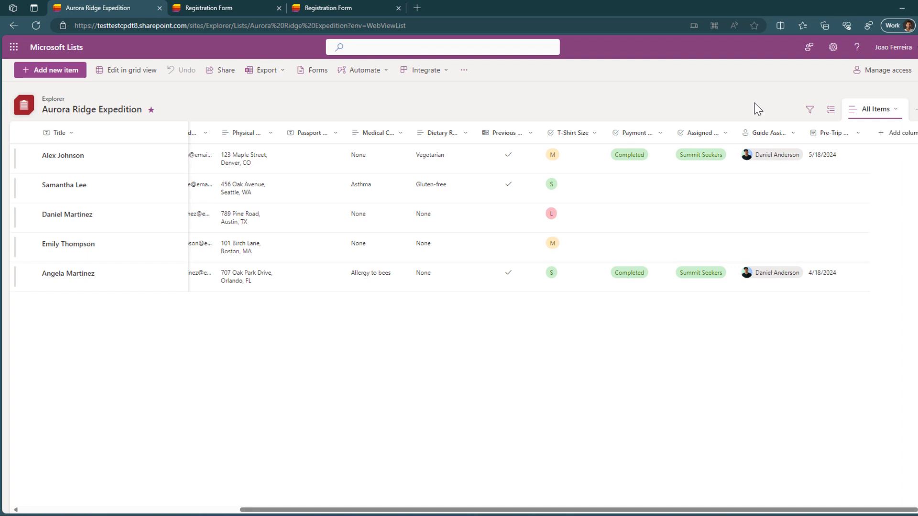
{"action": "scroll", "coordinate": [662, 443], "scroll_direction": "left", "scroll_amount": 2}
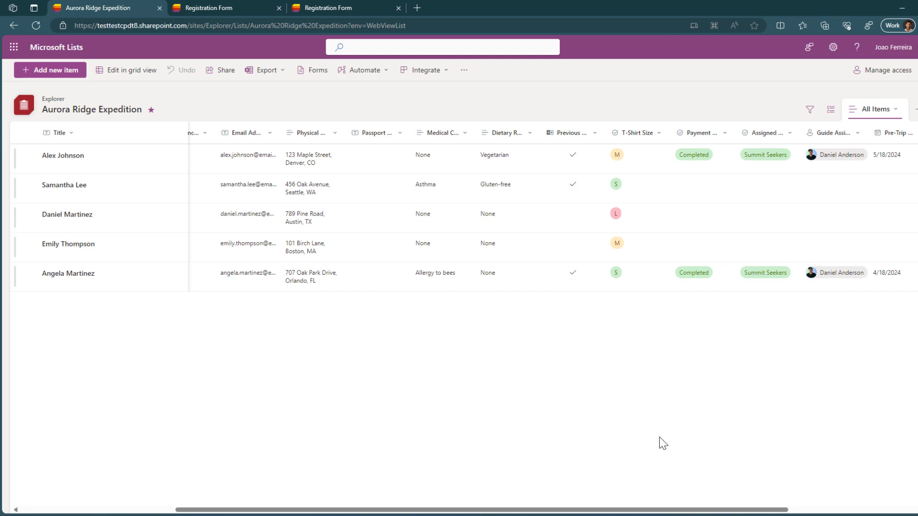
Step: Open the Registration Form editor and scroll down to the T-Shirt Size field, previewing Add new field
{"action": "left_click", "coordinate": [314, 71]}
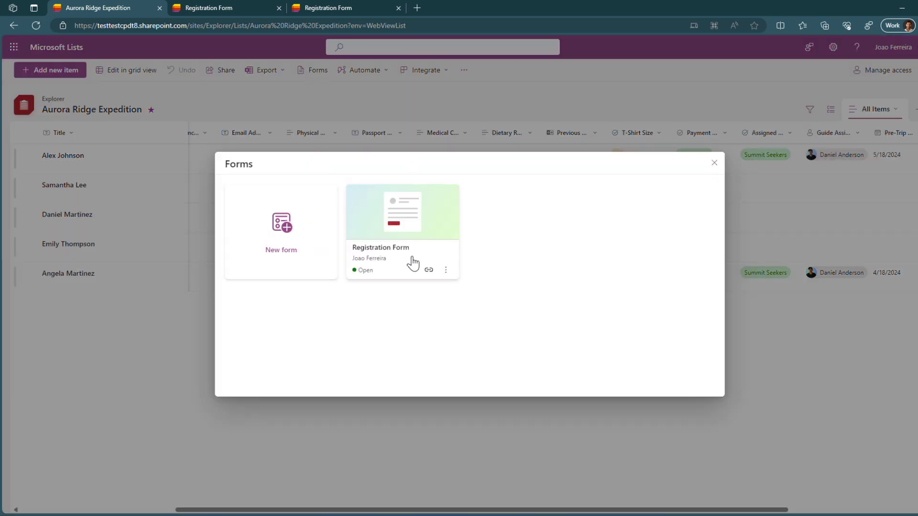
{"action": "left_click", "coordinate": [446, 270]}
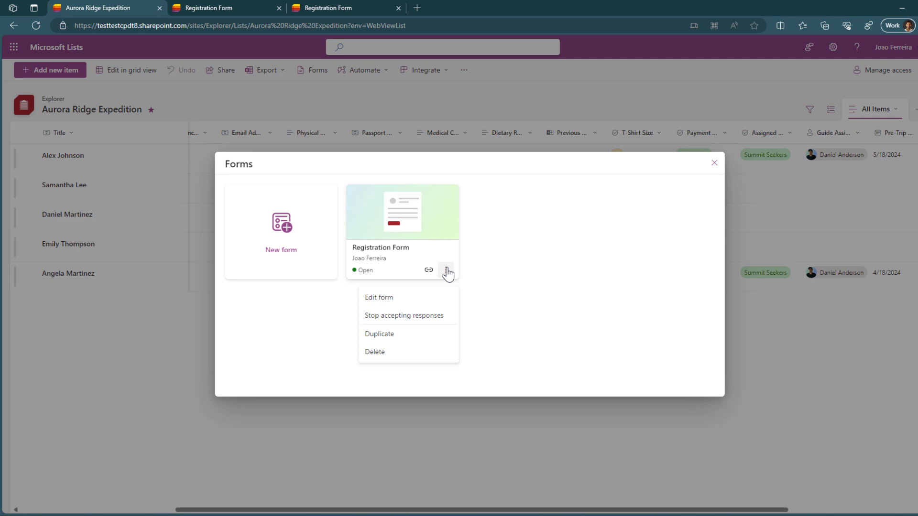
{"action": "left_click", "coordinate": [441, 299]}
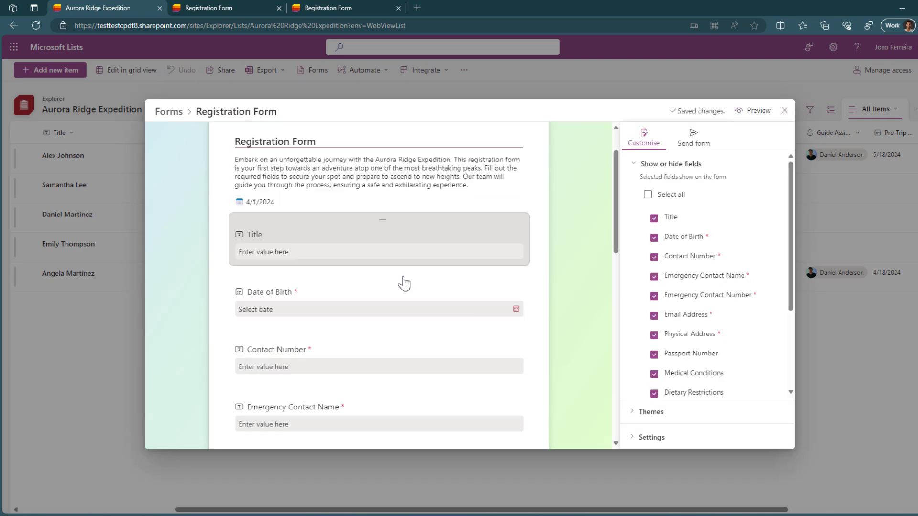
{"action": "scroll", "coordinate": [404, 282], "scroll_direction": "down", "scroll_amount": 10}
{"action": "left_click", "coordinate": [295, 389]}
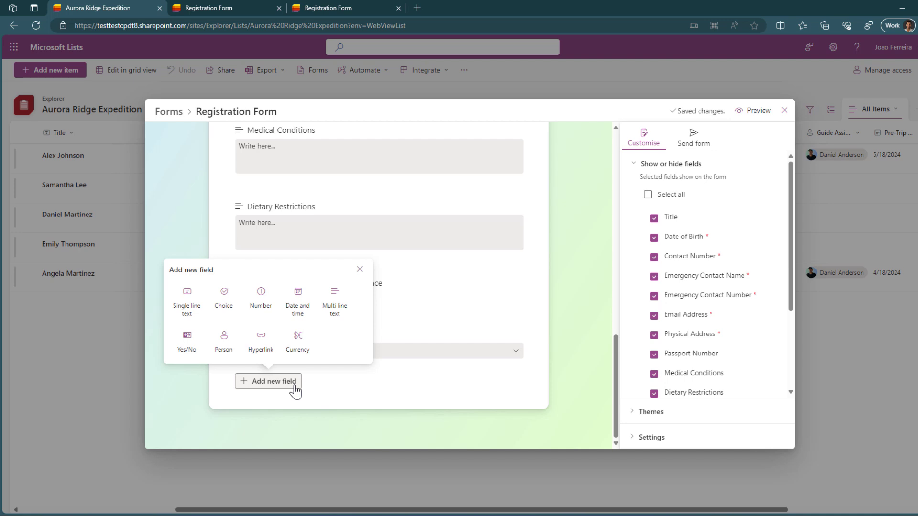
{"action": "left_click", "coordinate": [360, 269]}
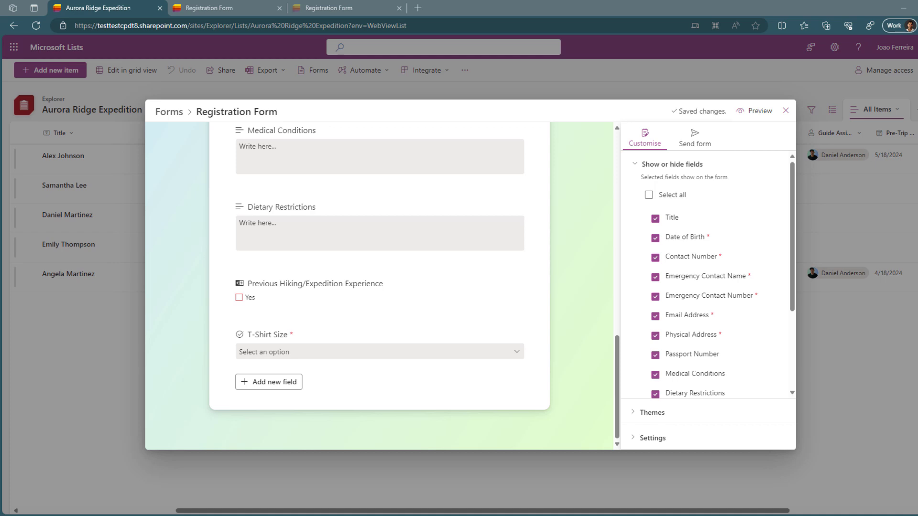
Step: Copy the Registration Form's organisation-wide share link from the Send form options
{"action": "left_click", "coordinate": [693, 146]}
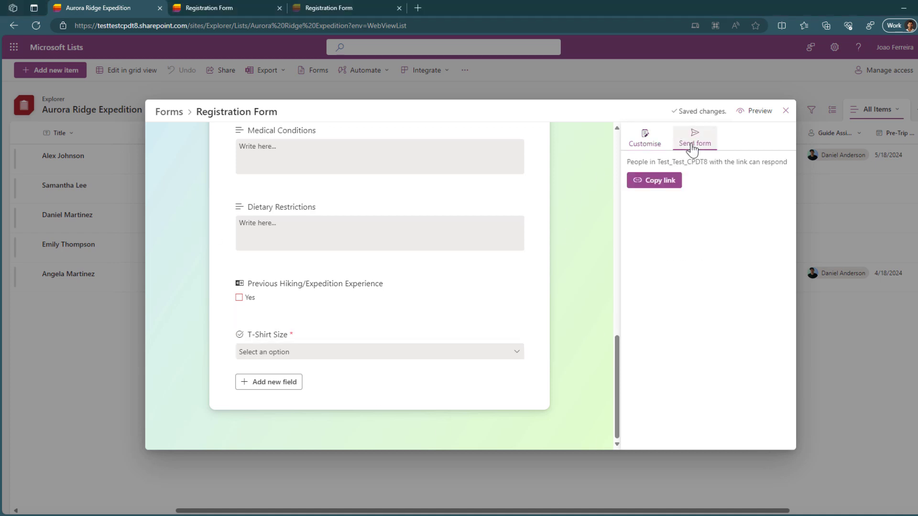
{"action": "left_click", "coordinate": [671, 184]}
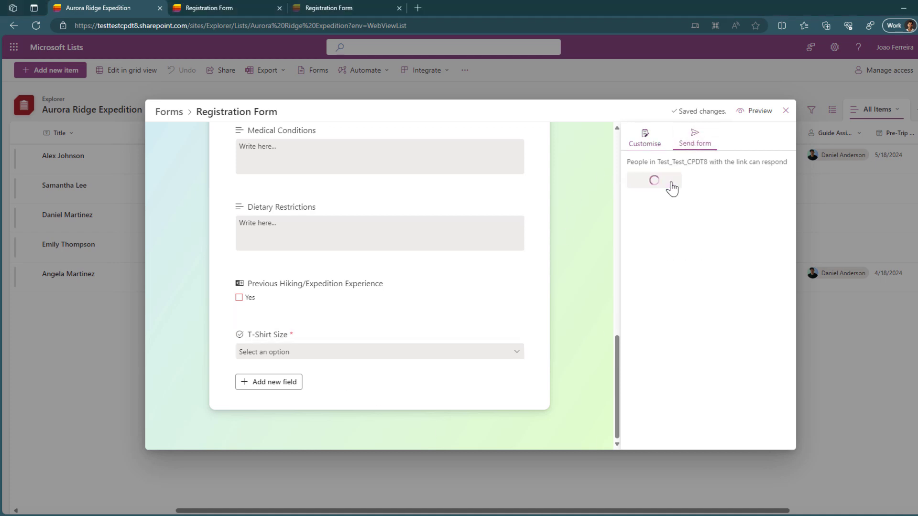